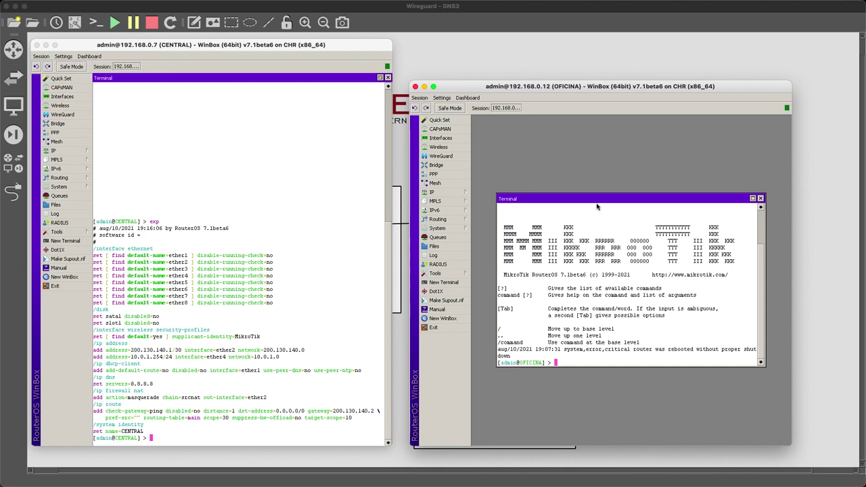
# Maximize the OFICINA router's terminal, clear it and export the router's configuration with exp.
pyautogui.doubleClick(595, 200)
pyautogui.hotkey('ctrl', 'l')
pyautogui.write('exp')
pyautogui.press('Return')
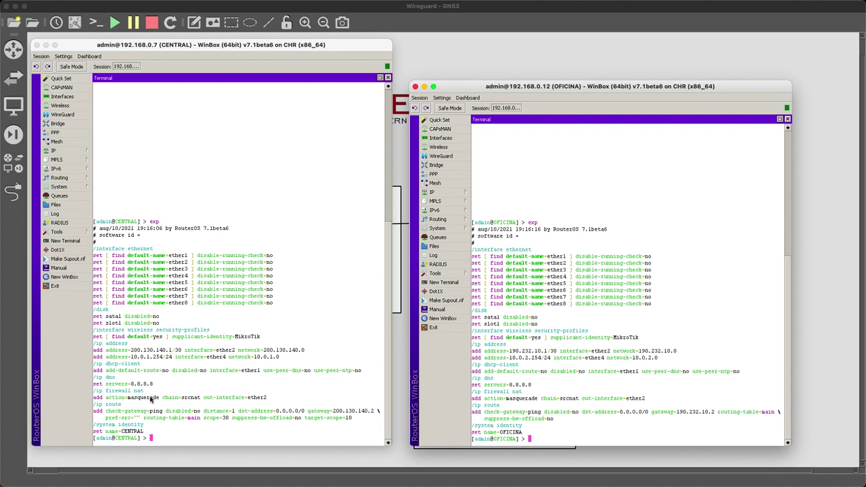
# Check the READY.backup file in the CENTRAL router's file list, and close the list.
pyautogui.click(71, 205)
pyautogui.click(150, 216)
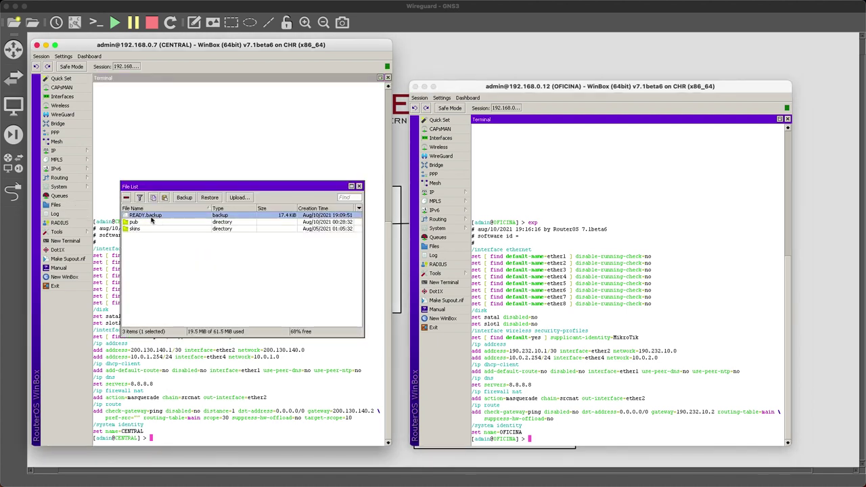
pyautogui.click(359, 185)
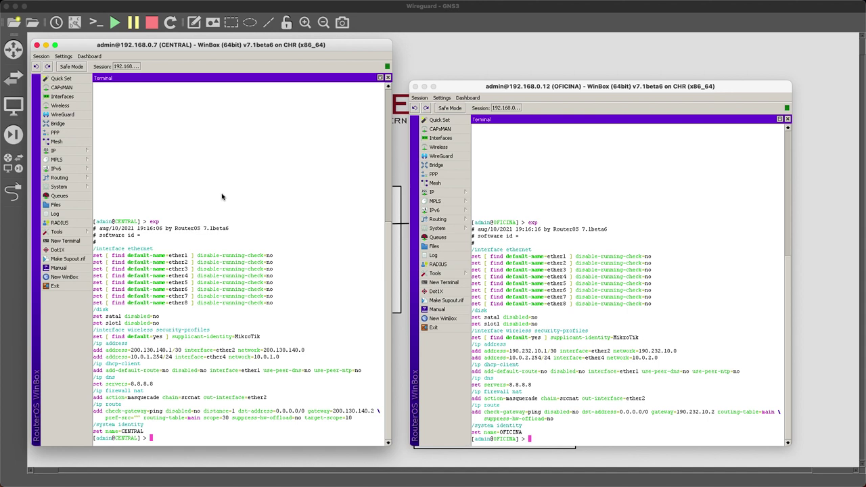
# Close the terminals on both routers and open a maximized WireGuard window on CENTRAL and on OFICINA.
pyautogui.click(388, 78)
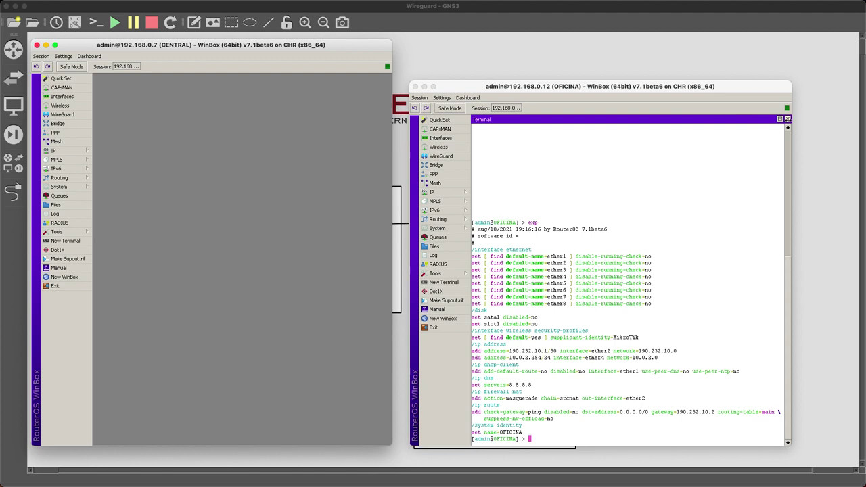
pyautogui.click(786, 119)
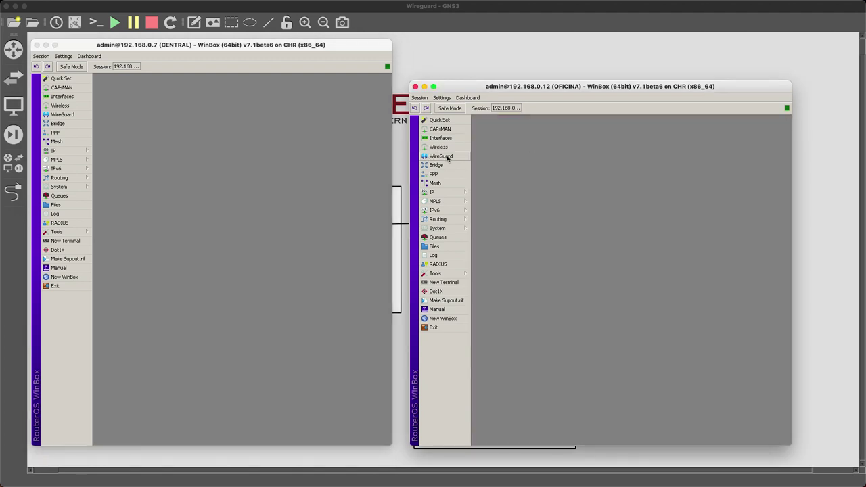
pyautogui.click(70, 115)
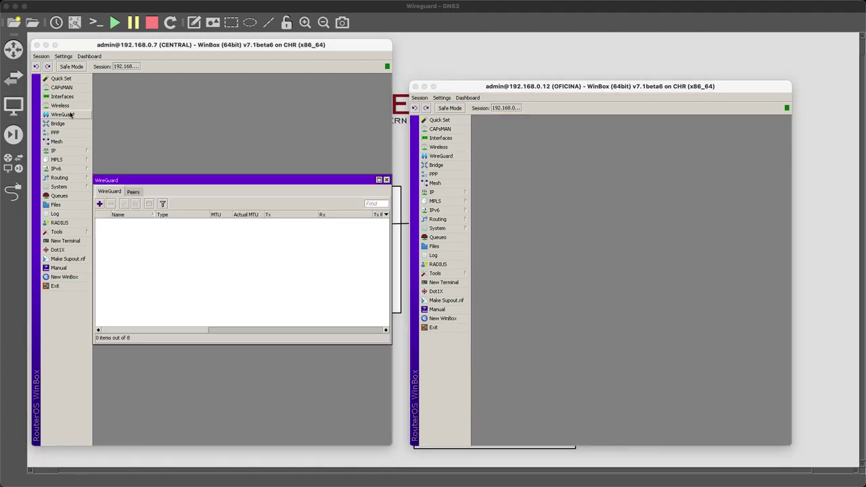
pyautogui.doubleClick(242, 181)
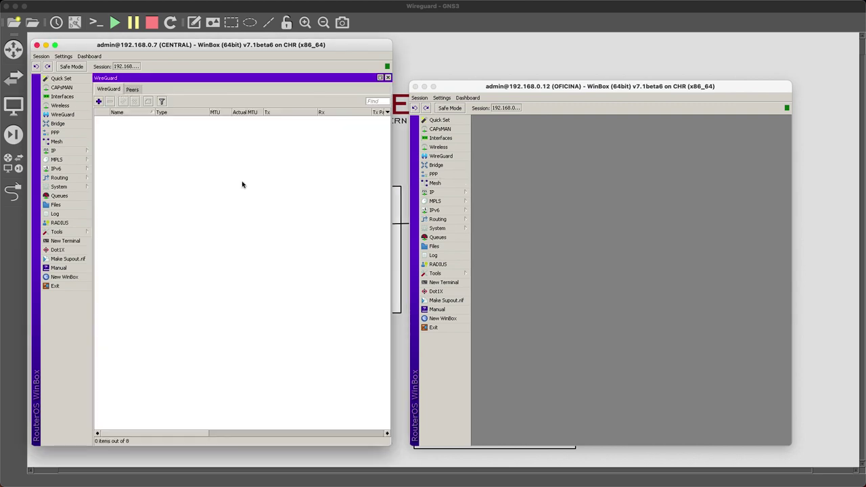
pyautogui.click(436, 165)
pyautogui.click(440, 156)
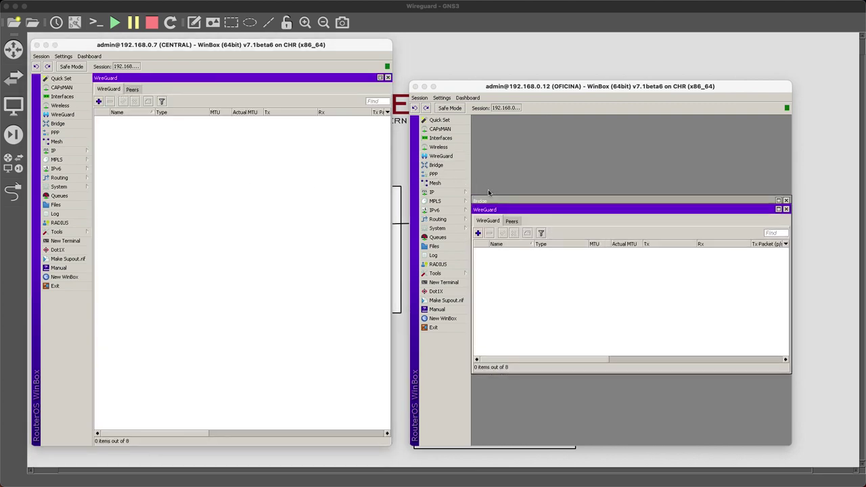
pyautogui.doubleClick(497, 209)
# Create a WireGuard interface named wireguard-central on the CENTRAL router, keeping listen port 13231, and apply it.
pyautogui.click(110, 92)
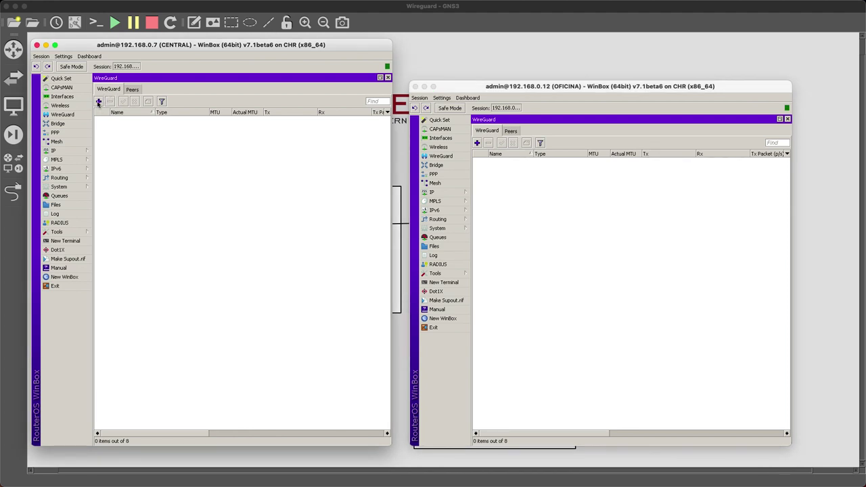
pyautogui.click(132, 90)
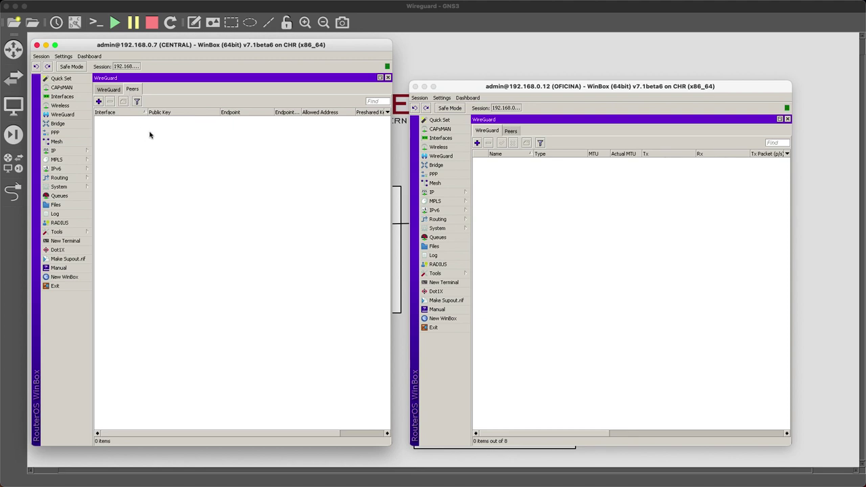
pyautogui.click(112, 91)
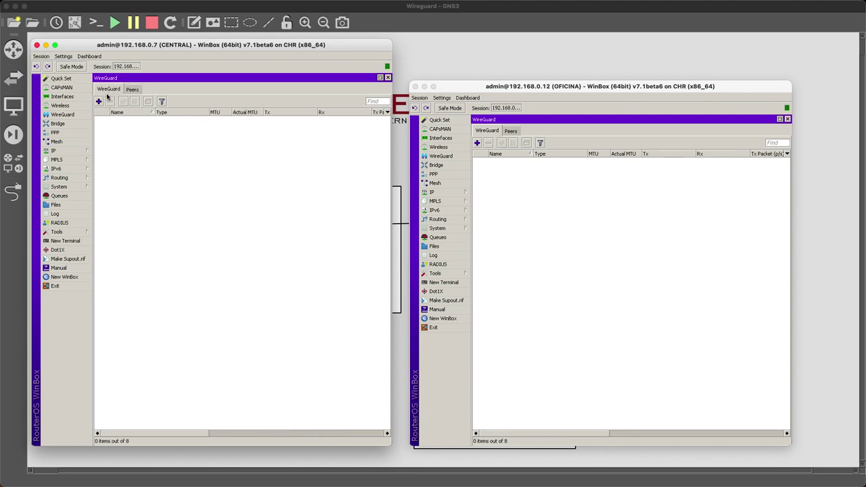
pyautogui.click(98, 101)
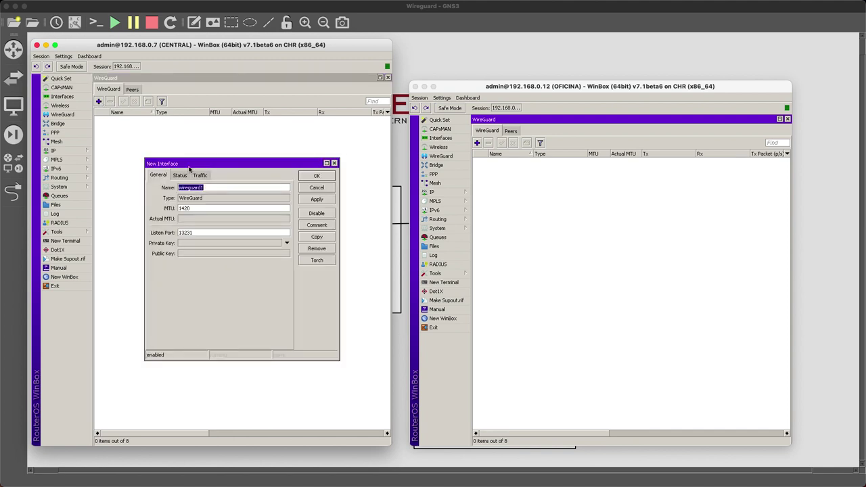
pyautogui.click(228, 190)
pyautogui.write('-central')
pyautogui.moveTo(201, 234); pyautogui.dragTo(155, 237)
pyautogui.press('Left')
pyautogui.click(318, 202)
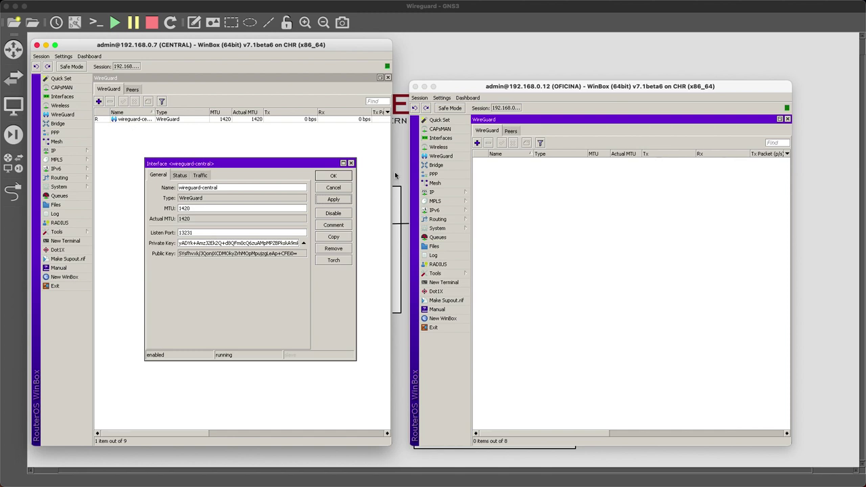
# Create a WireGuard interface named wireguard-oficina on the OFICINA router with listen port 13232.
pyautogui.click(480, 146)
pyautogui.click(479, 144)
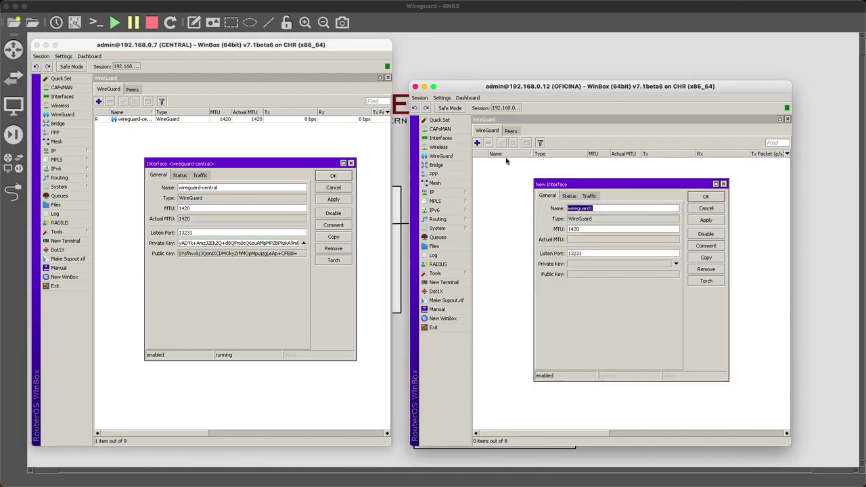
pyautogui.click(602, 209)
pyautogui.write('-oficina')
pyautogui.click(595, 253)
pyautogui.press('BackSpace')
pyautogui.write('2')
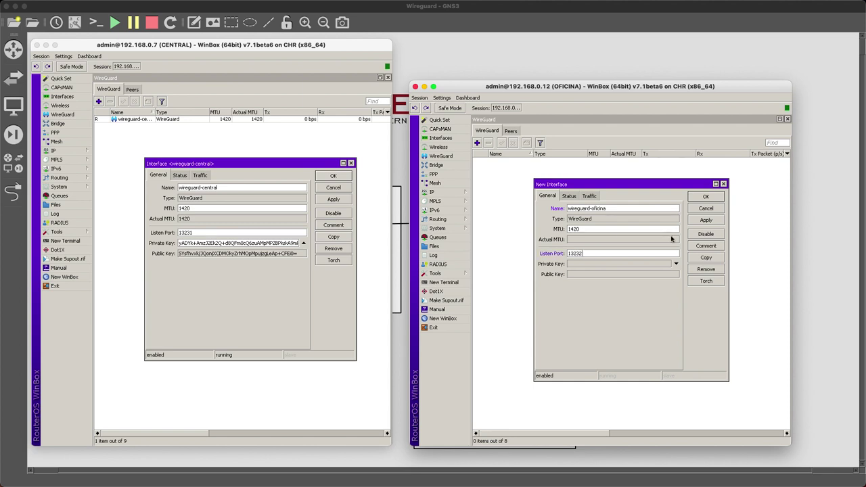
pyautogui.click(705, 220)
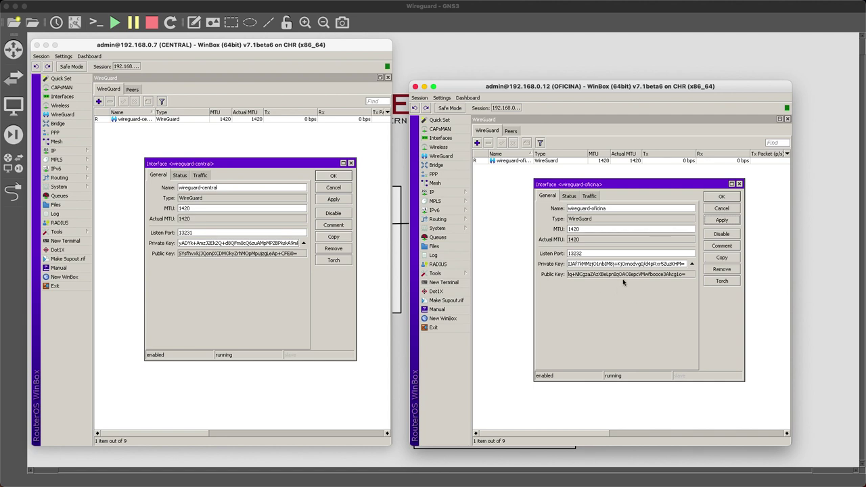
pyautogui.click(722, 198)
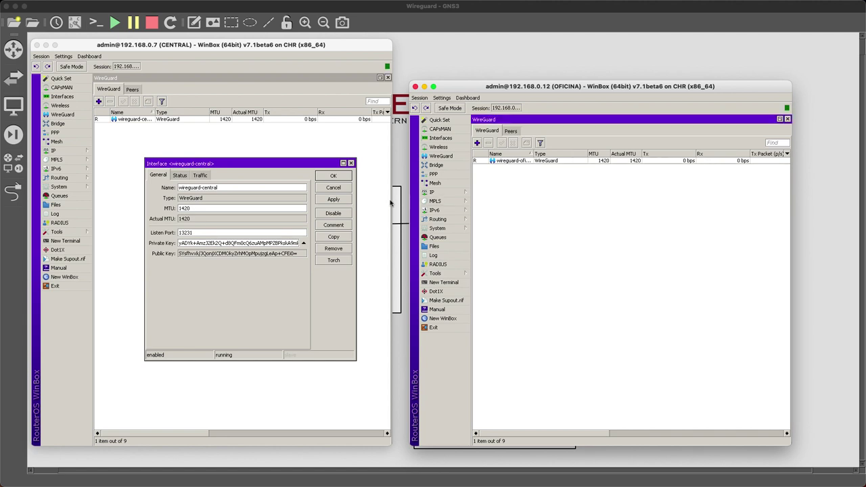
# Close the wireguard-central settings and check the new interface in the CENTRAL router's interface list.
pyautogui.click(343, 177)
pyautogui.click(139, 120)
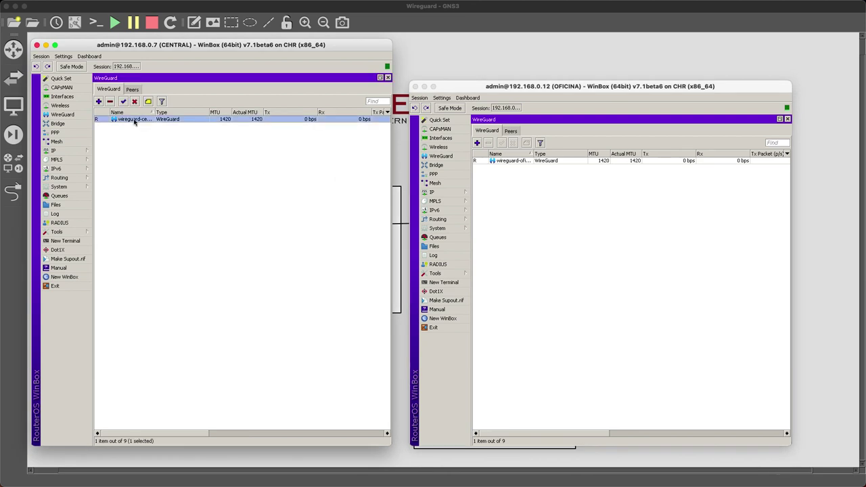
pyautogui.click(62, 97)
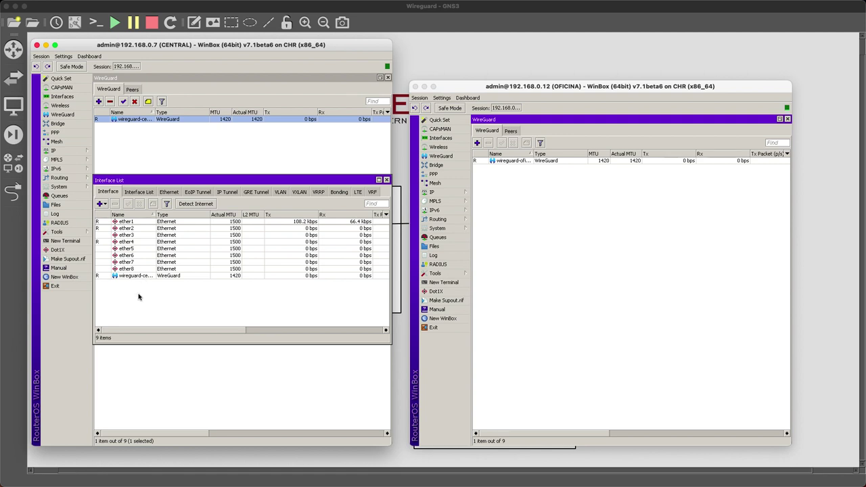
pyautogui.press('Escape')
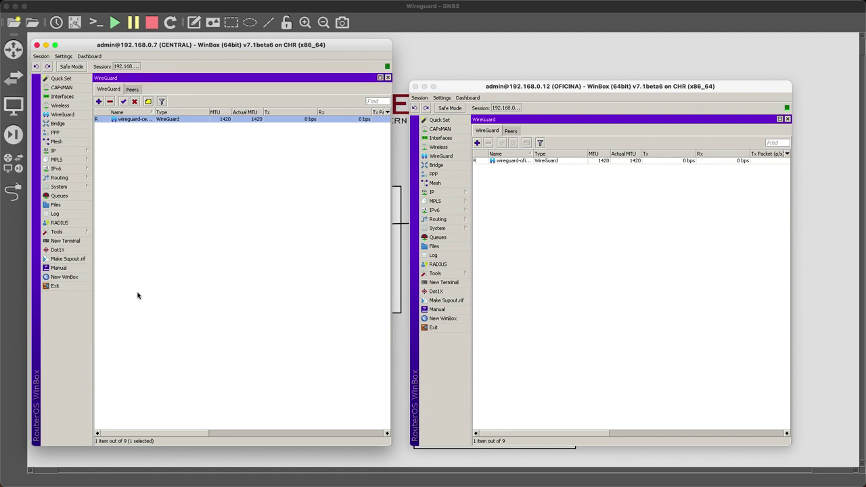
pyautogui.click(161, 181)
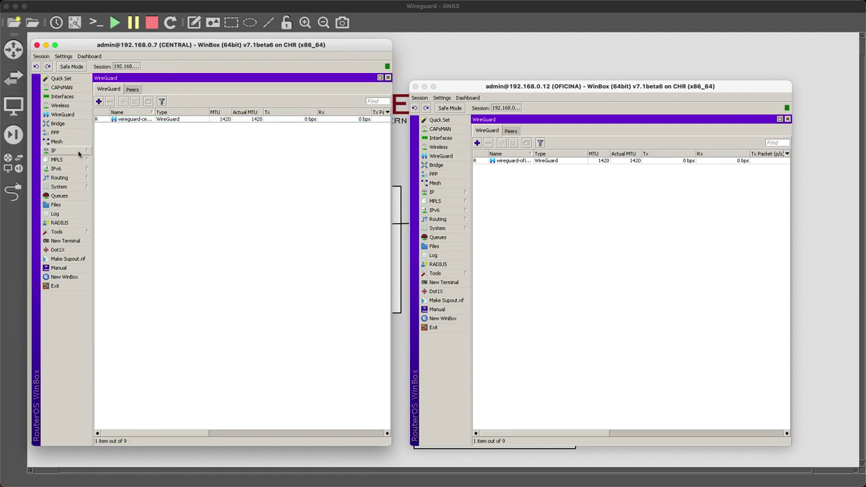
# Add the IP address 172.21.0.1/24 to the wireguard-central interface on the CENTRAL router.
pyautogui.click(78, 150)
pyautogui.click(119, 163)
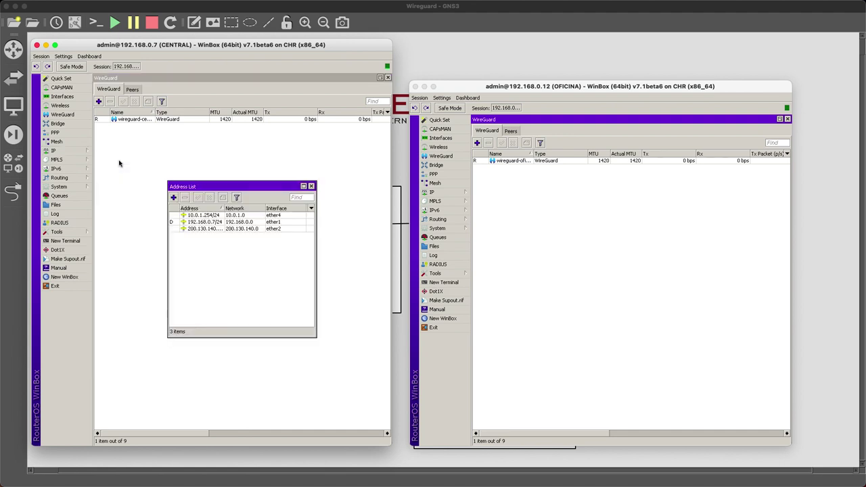
pyautogui.click(174, 197)
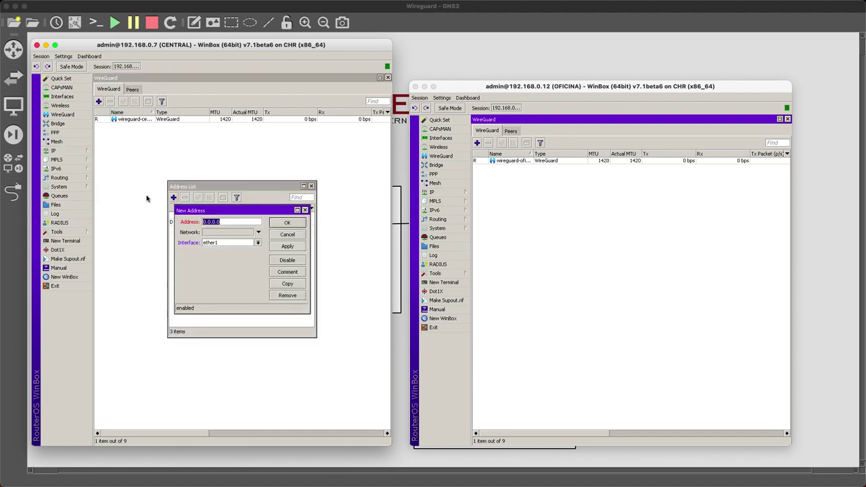
pyautogui.write('172.21.0.1/24')
pyautogui.click(226, 242)
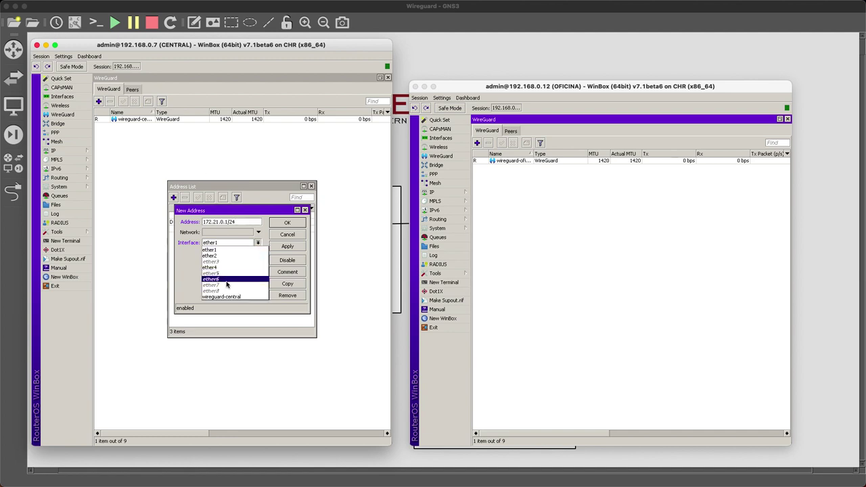
pyautogui.click(224, 296)
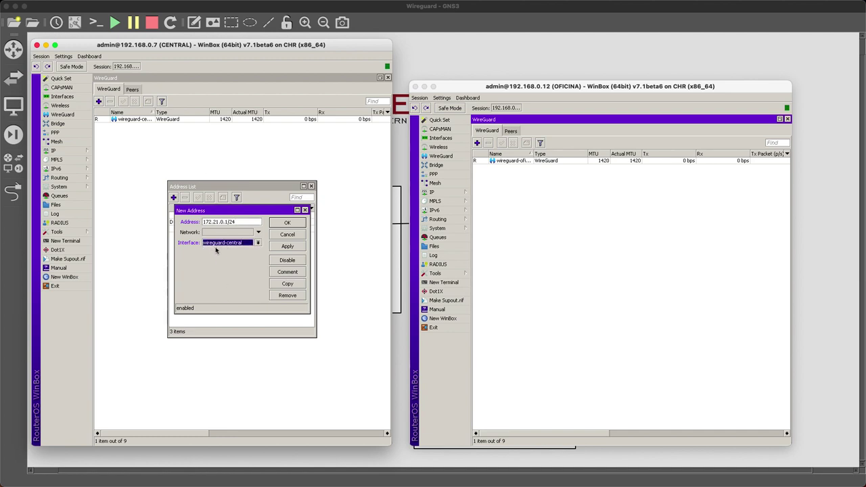
pyautogui.click(286, 223)
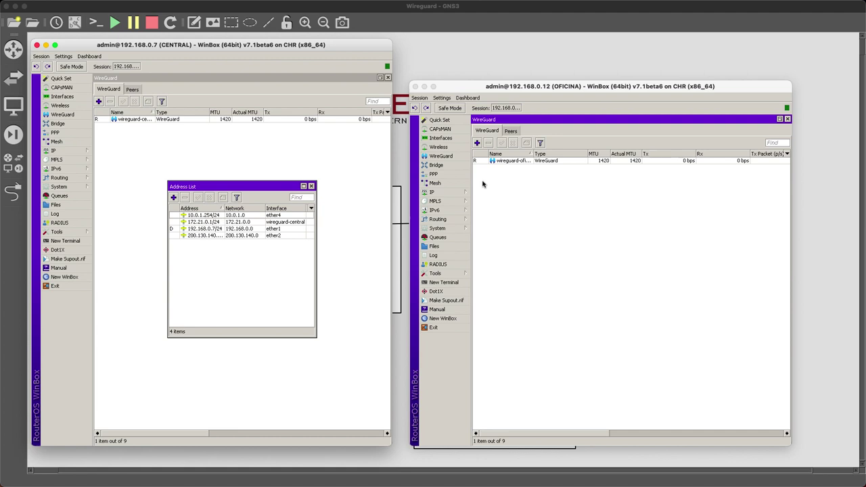
# Add the IP address 172.21.0.2/24 to the wireguard-oficina interface on the OFICINA router.
pyautogui.click(461, 195)
pyautogui.click(490, 202)
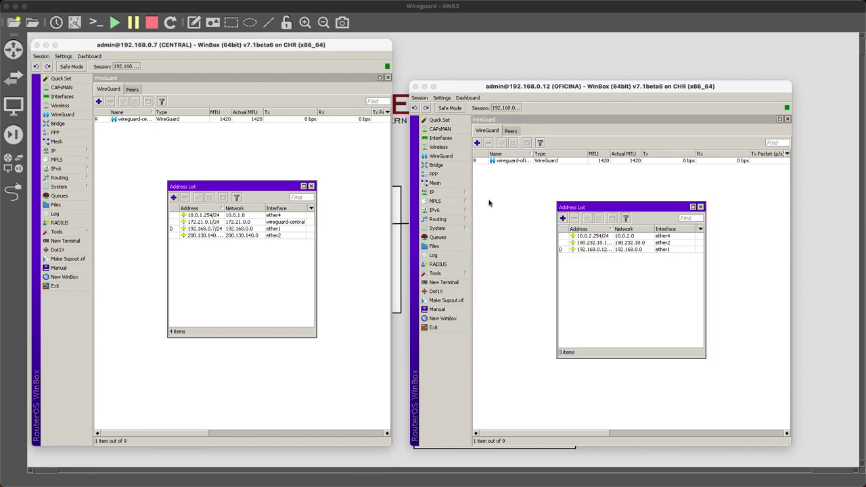
pyautogui.click(562, 218)
pyautogui.write('172.21.0.2/24')
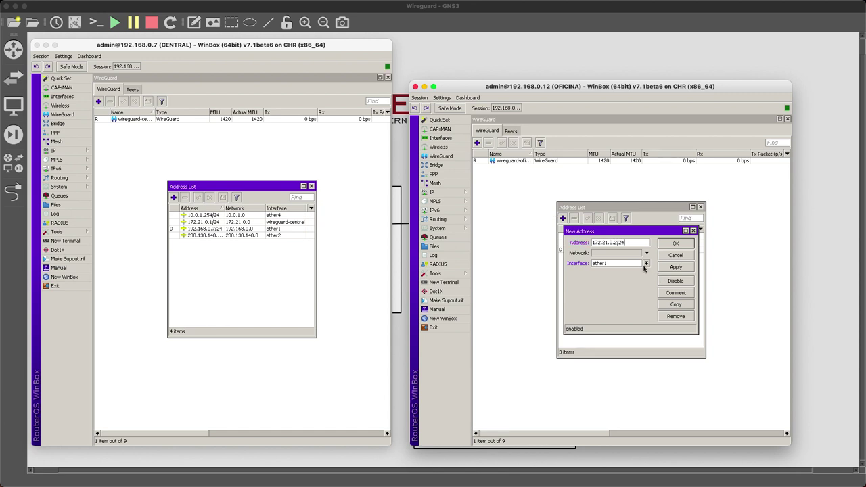
pyautogui.click(646, 263)
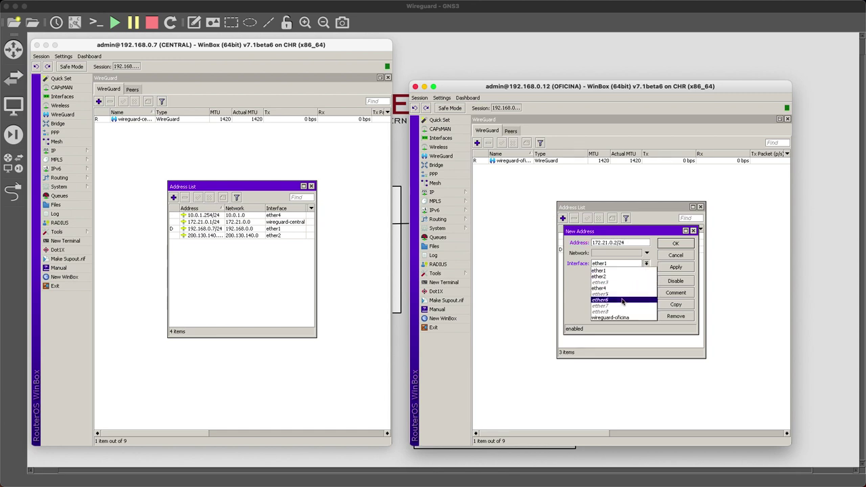
pyautogui.click(616, 318)
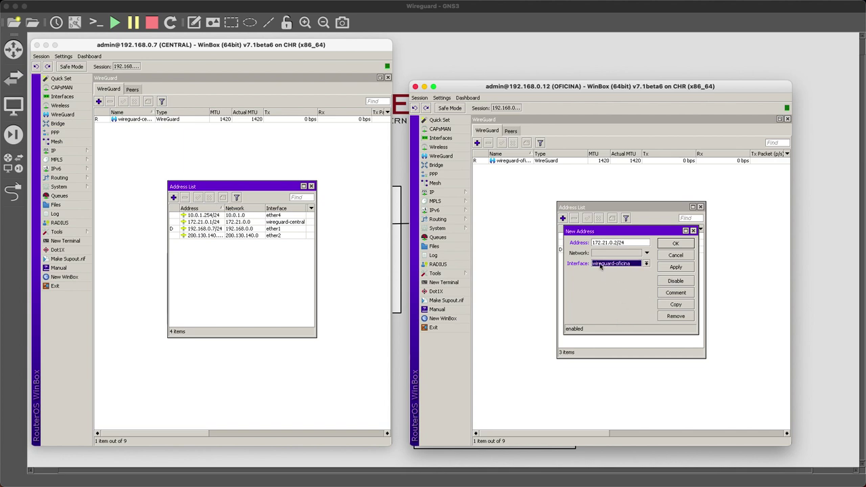
pyautogui.click(675, 244)
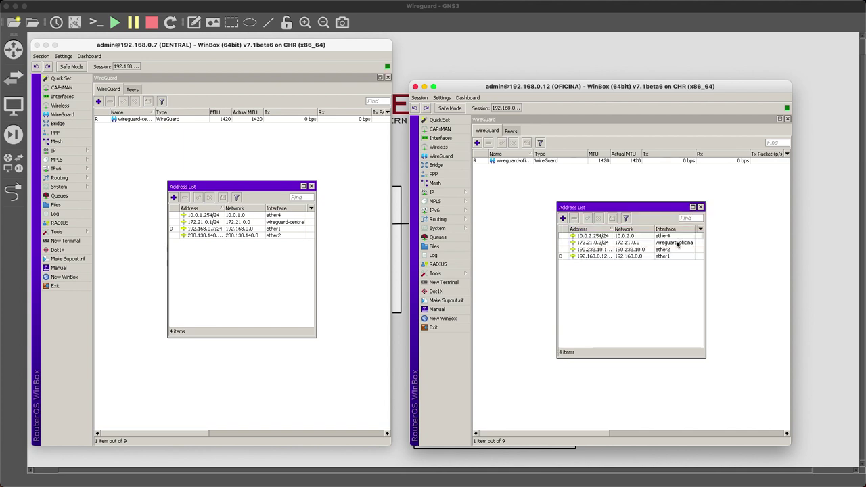
# Close the address lists on both routers and show the WireGuard peers on CENTRAL.
pyautogui.click(311, 186)
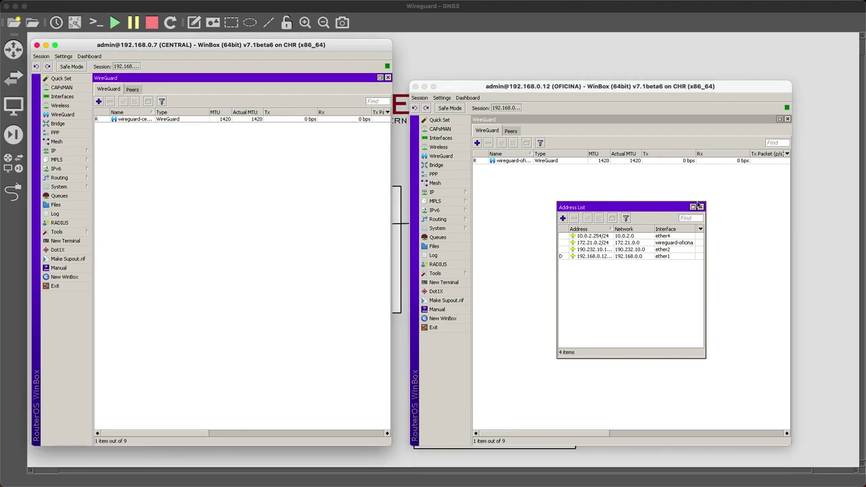
pyautogui.click(701, 207)
pyautogui.click(700, 207)
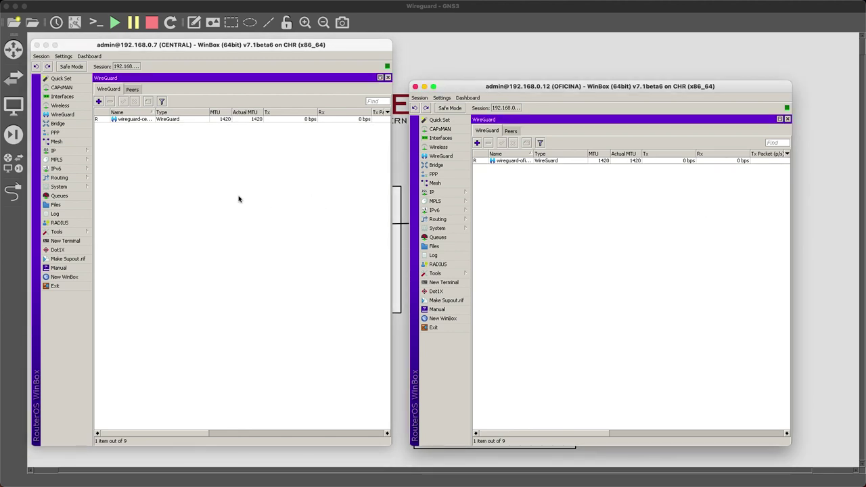
pyautogui.click(187, 160)
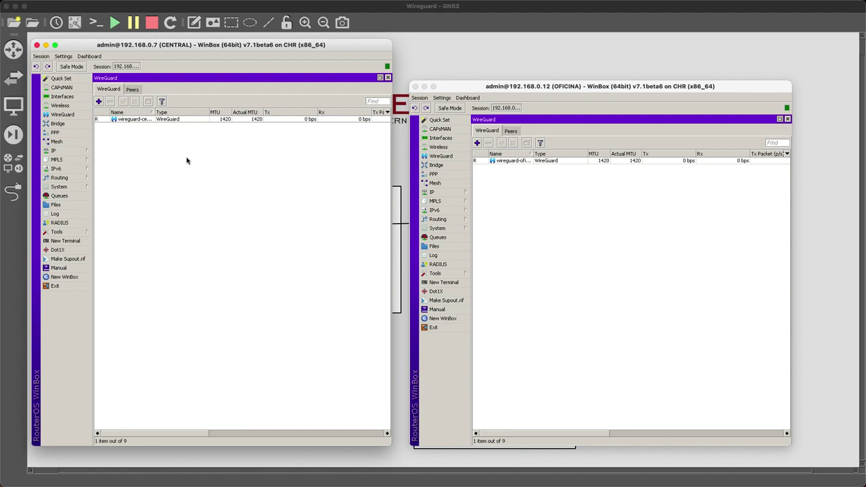
pyautogui.click(133, 90)
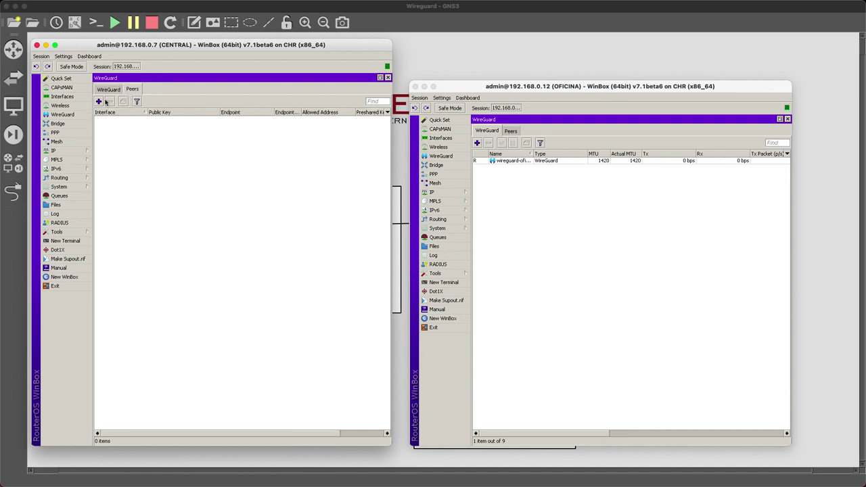
# Start a new WireGuard peer on the CENTRAL router using the wireguard-central interface.
pyautogui.click(100, 101)
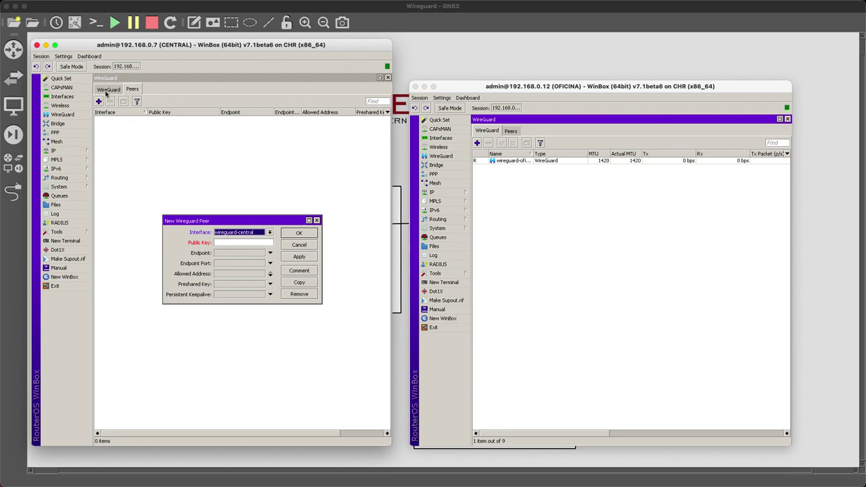
pyautogui.click(261, 234)
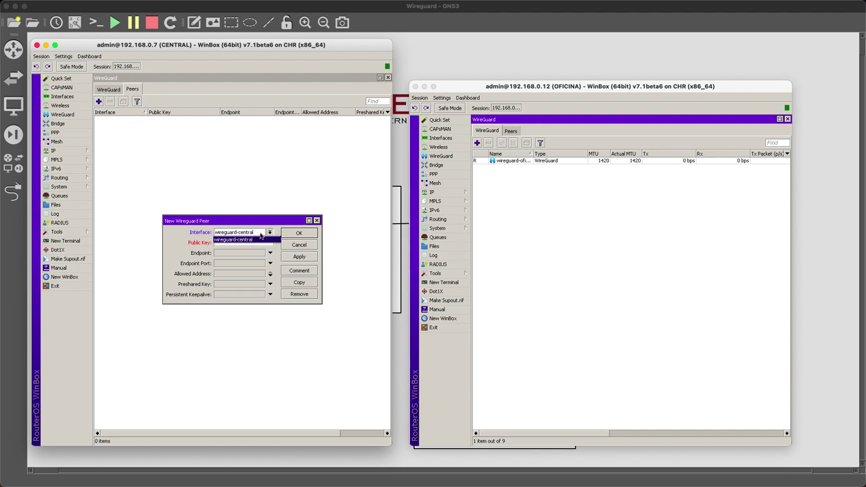
pyautogui.click(260, 240)
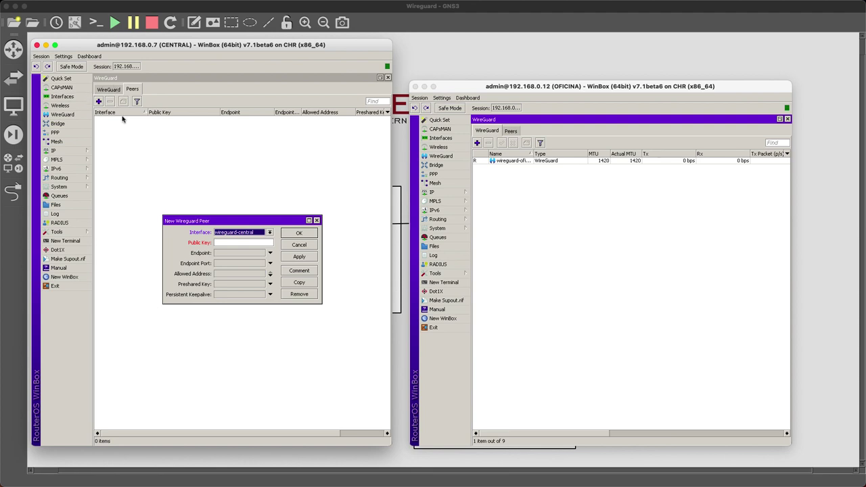
# Copy the public key of OFICINA's wireguard-oficina interface into the new CENTRAL peer's public key.
pyautogui.click(218, 243)
pyautogui.click(514, 209)
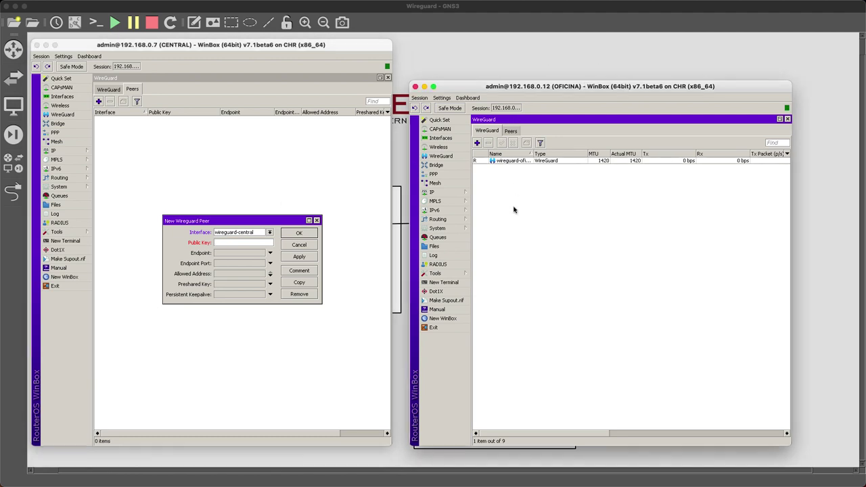
pyautogui.doubleClick(518, 161)
pyautogui.doubleClick(609, 275)
pyautogui.rightClick(609, 278)
pyautogui.click(616, 280)
pyautogui.click(262, 245)
pyautogui.rightClick(261, 245)
pyautogui.click(268, 264)
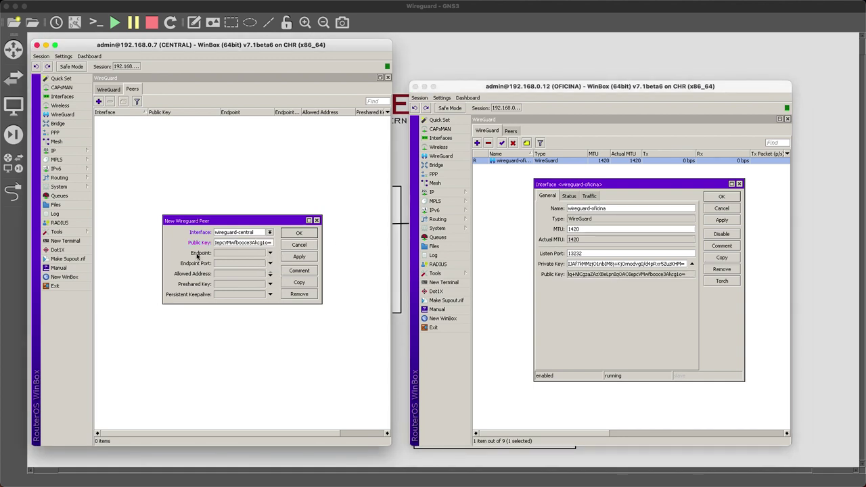
# Set the CENTRAL peer's endpoint to 190.232.10.1, copied from the ether2 address on the OFICINA router.
pyautogui.click(235, 253)
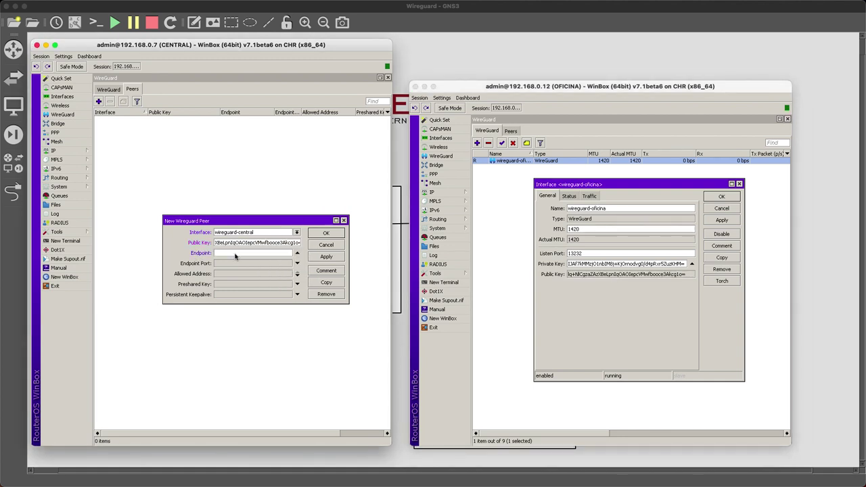
pyautogui.click(440, 192)
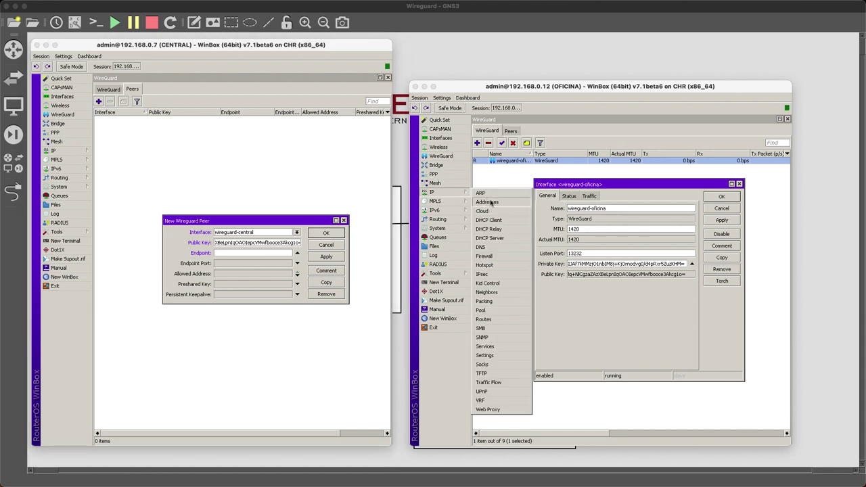
pyautogui.click(489, 202)
pyautogui.doubleClick(592, 257)
pyautogui.rightClick(600, 246)
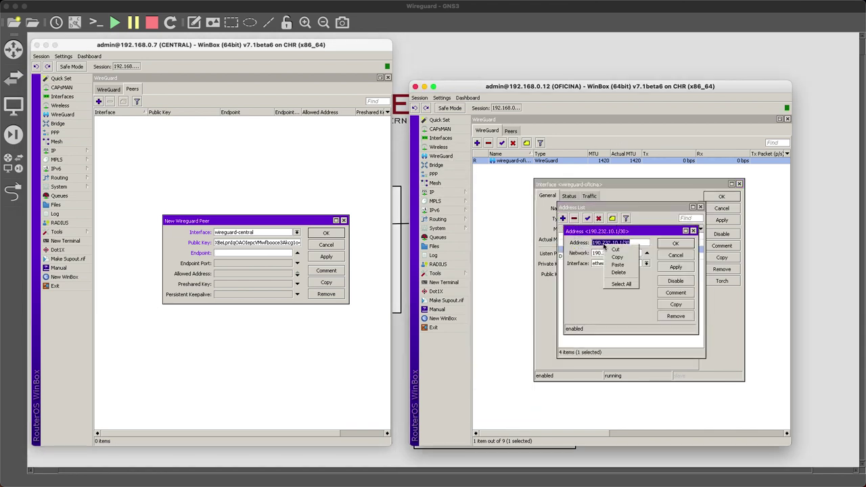
pyautogui.click(257, 255)
pyautogui.rightClick(256, 255)
pyautogui.click(267, 273)
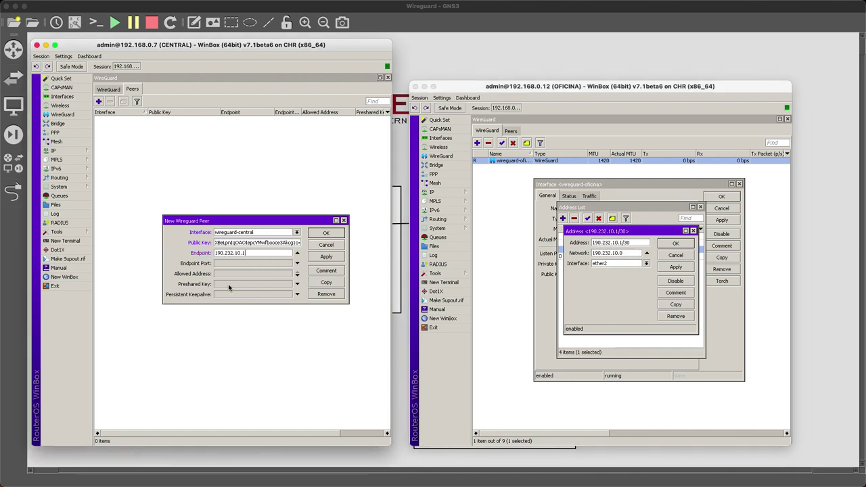
# Close OFICINA's address windows and set the CENTRAL peer's endpoint port to 13232.
pyautogui.click(237, 265)
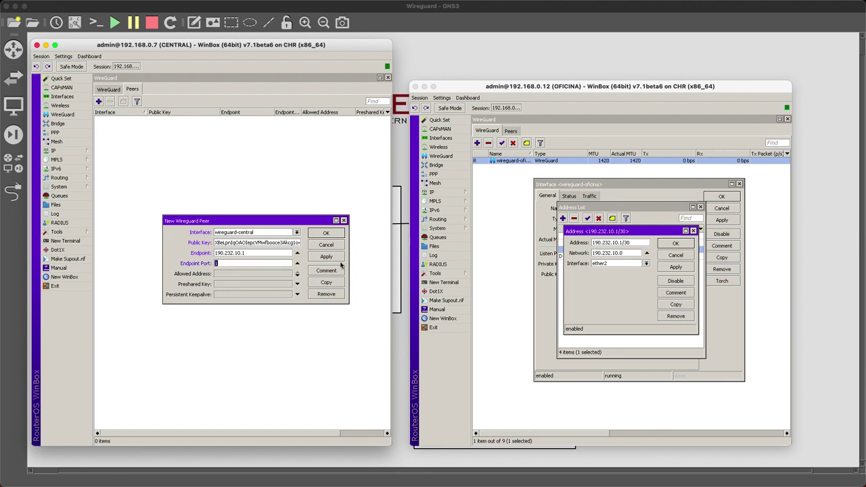
pyautogui.click(612, 308)
pyautogui.press('Escape')
pyautogui.press('Escape')
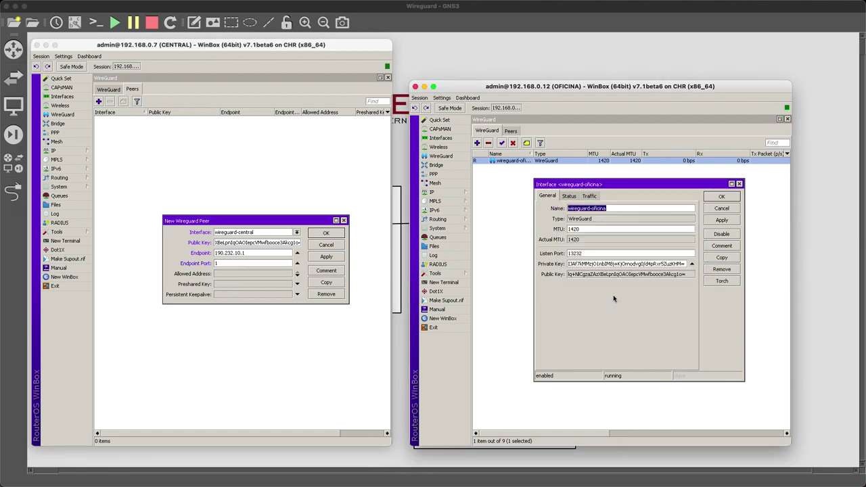
pyautogui.click(253, 264)
pyautogui.write('13232')
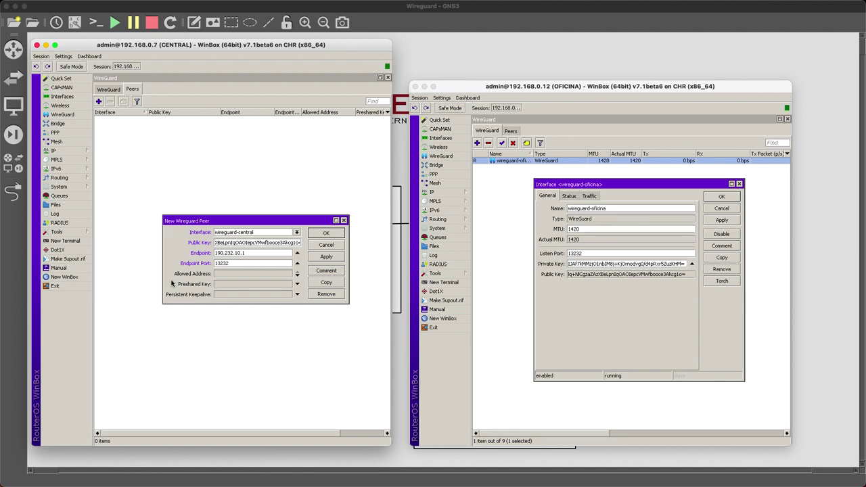
# Set the CENTRAL peer's allowed addresses to 10.0.2.0/24 and 172.21.0.2/32, and save the peer.
pyautogui.click(246, 274)
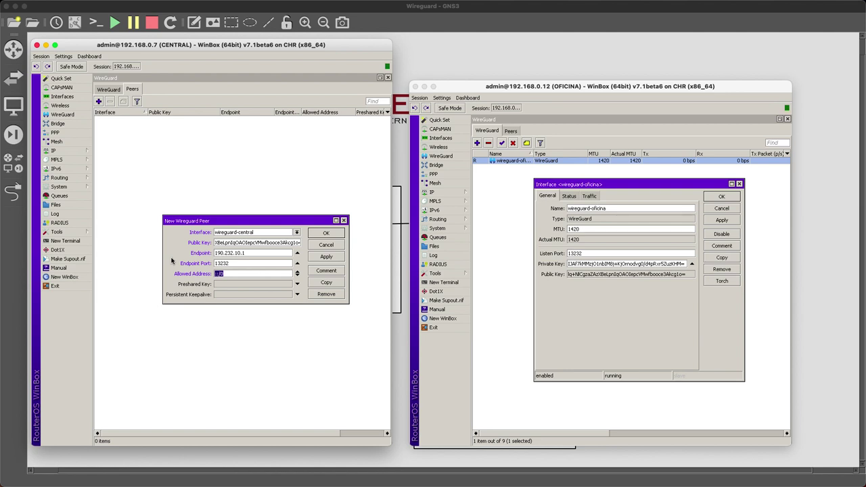
pyautogui.click(424, 88)
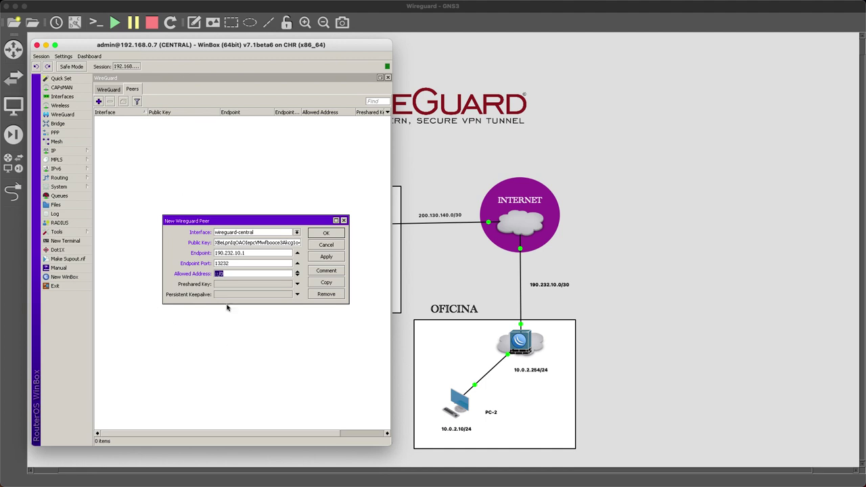
pyautogui.click(233, 273)
pyautogui.doubleClick(233, 274)
pyautogui.write('10.0.2.0/24')
pyautogui.click(297, 276)
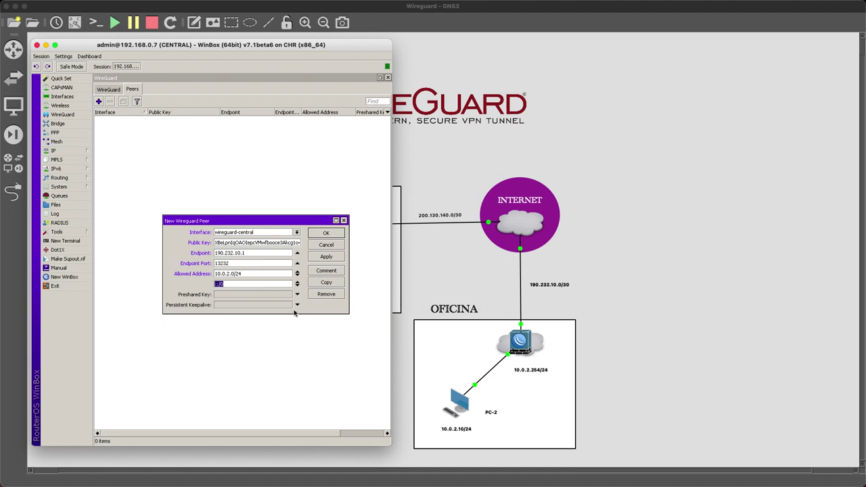
pyautogui.write('172.21.0.2/32')
pyautogui.click(322, 235)
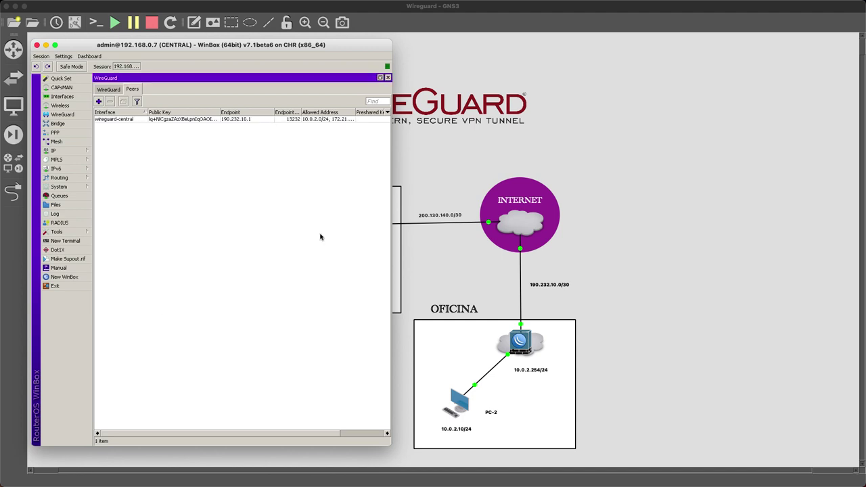
# Close the wireguard-oficina settings on OFICINA and open the wireguard-central interface settings on CENTRAL.
pyautogui.press('super+Tab')
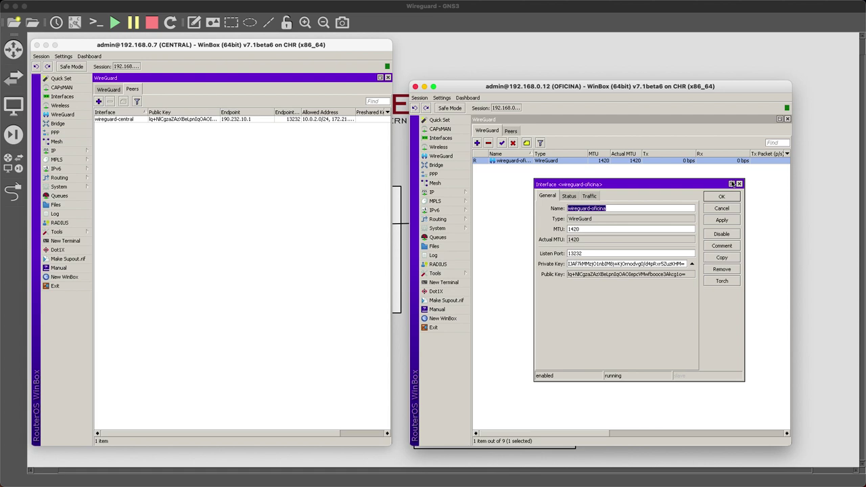
pyautogui.click(722, 208)
pyautogui.click(108, 91)
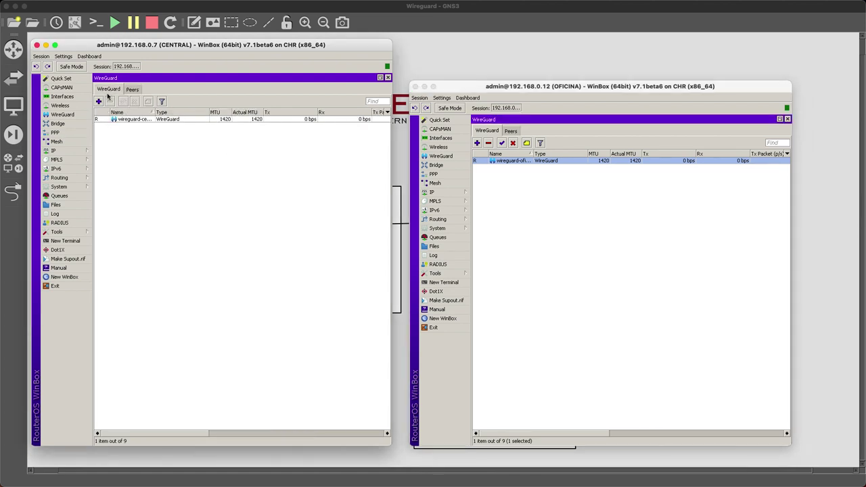
pyautogui.doubleClick(122, 120)
pyautogui.moveTo(210, 164); pyautogui.dragTo(167, 135)
# Start a new WireGuard peer on OFICINA for wireguard-oficina and paste in the public key of CENTRAL's wireguard-central interface.
pyautogui.click(515, 132)
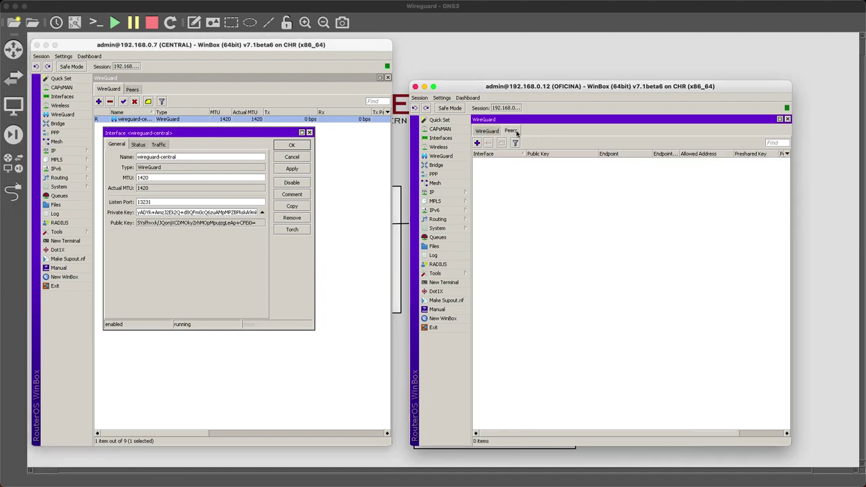
pyautogui.click(477, 143)
pyautogui.moveTo(591, 242); pyautogui.dragTo(545, 183)
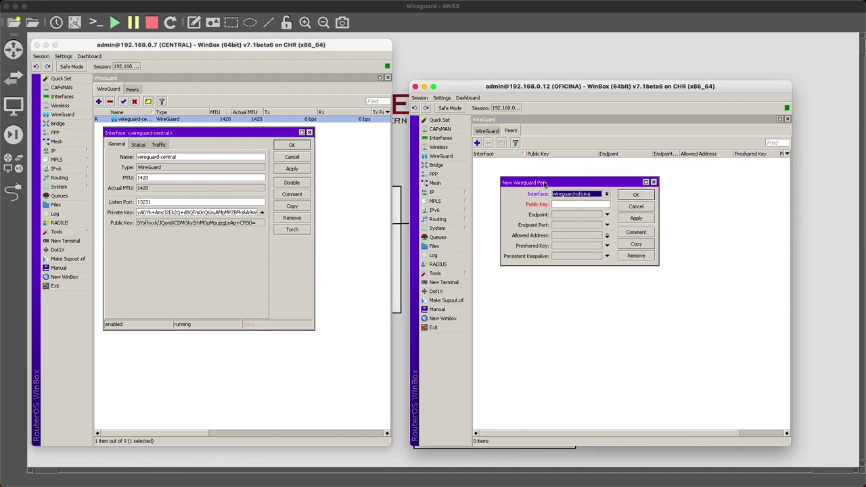
pyautogui.tripleClick(155, 226)
pyautogui.rightClick(154, 226)
pyautogui.click(166, 233)
pyautogui.click(581, 207)
pyautogui.rightClick(581, 206)
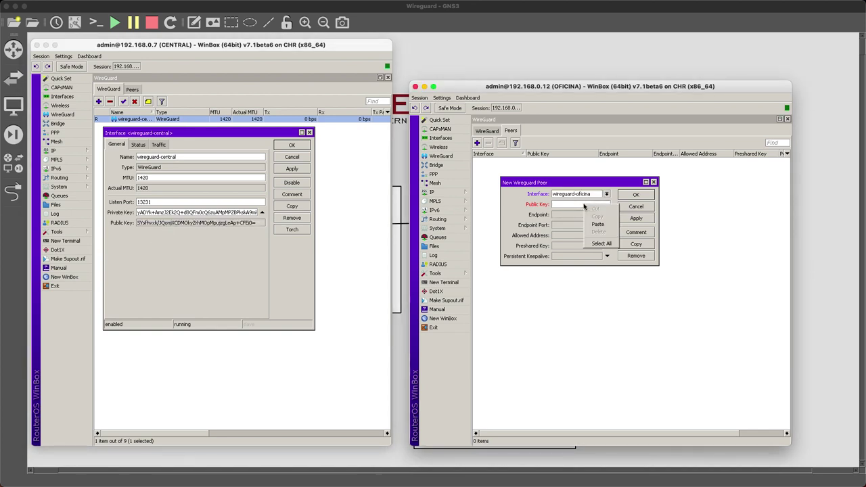
pyautogui.click(586, 223)
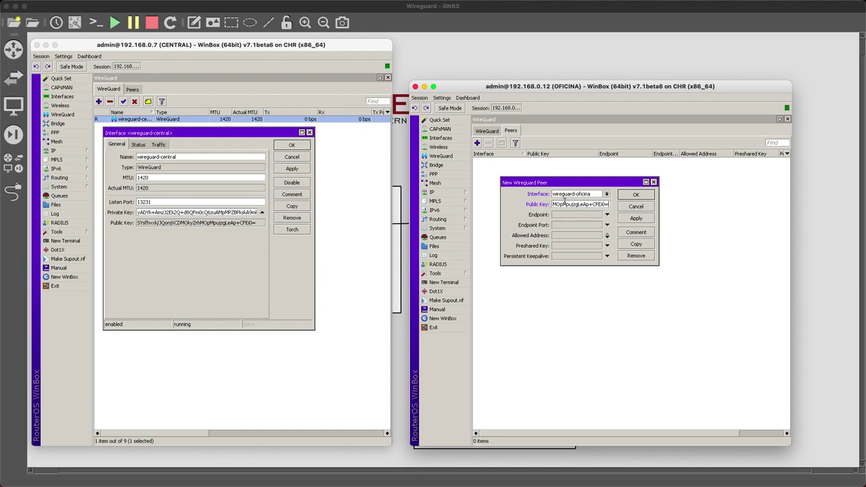
# Set the OFICINA peer's endpoint to 200.130.140.1, copied from the ether2 address on the CENTRAL router.
pyautogui.click(565, 216)
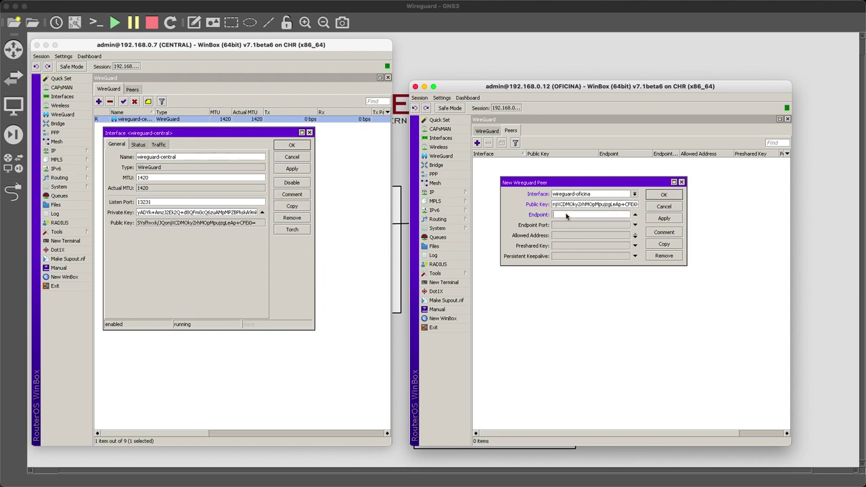
pyautogui.click(67, 150)
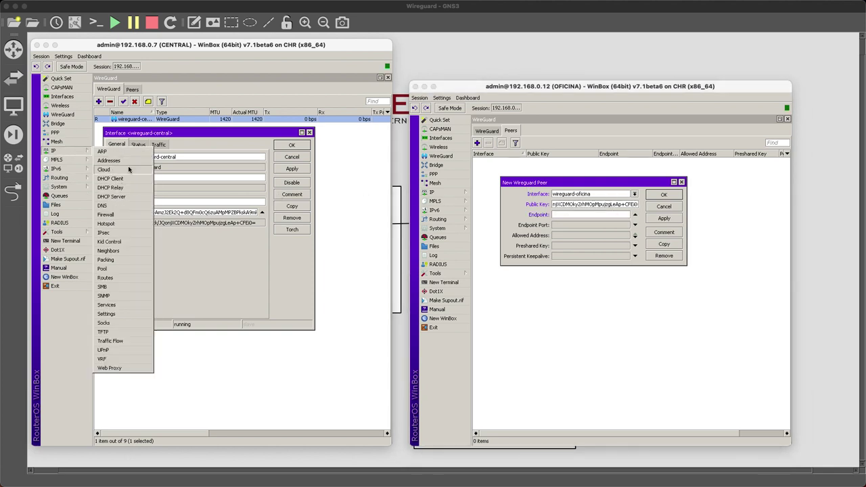
pyautogui.click(108, 160)
pyautogui.doubleClick(204, 233)
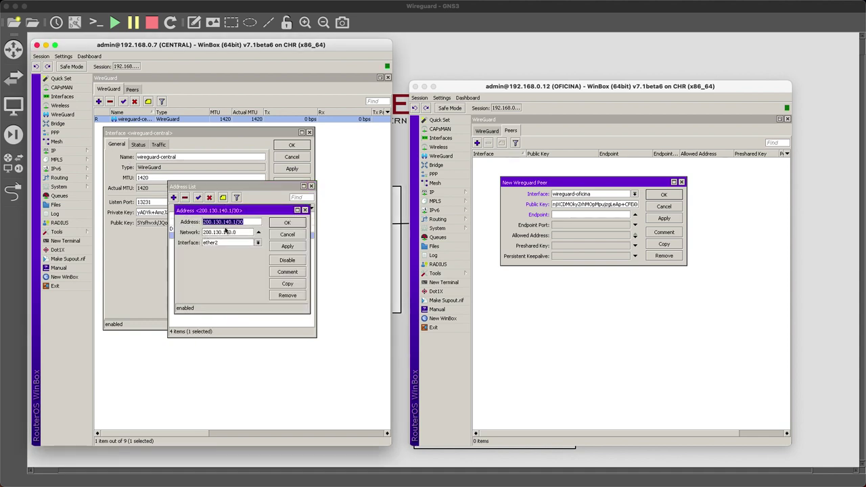
pyautogui.click(230, 242)
pyautogui.click(238, 241)
pyautogui.click(598, 216)
pyautogui.rightClick(601, 216)
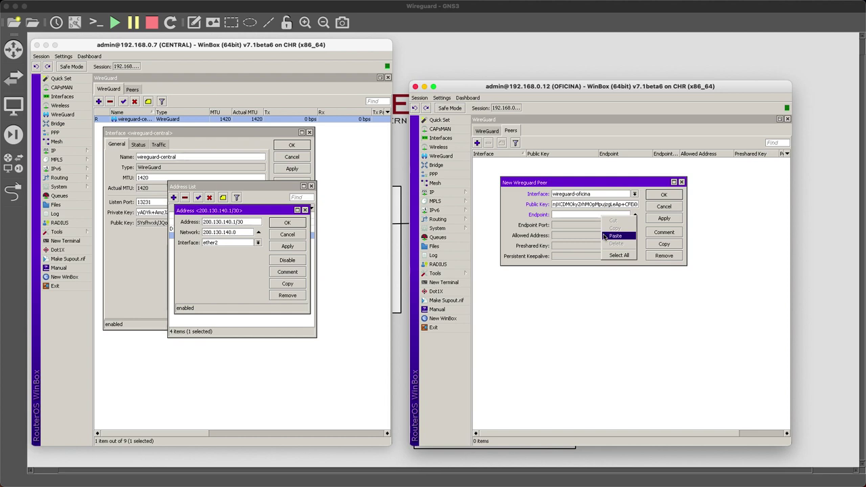
pyautogui.click(606, 235)
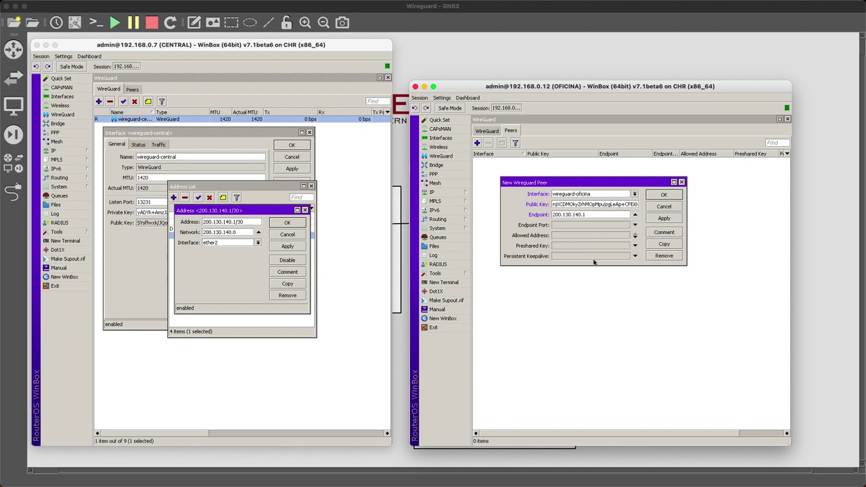
# Close CENTRAL's address windows and set the OFICINA peer's endpoint port to 13231.
pyautogui.click(562, 228)
pyautogui.write('1')
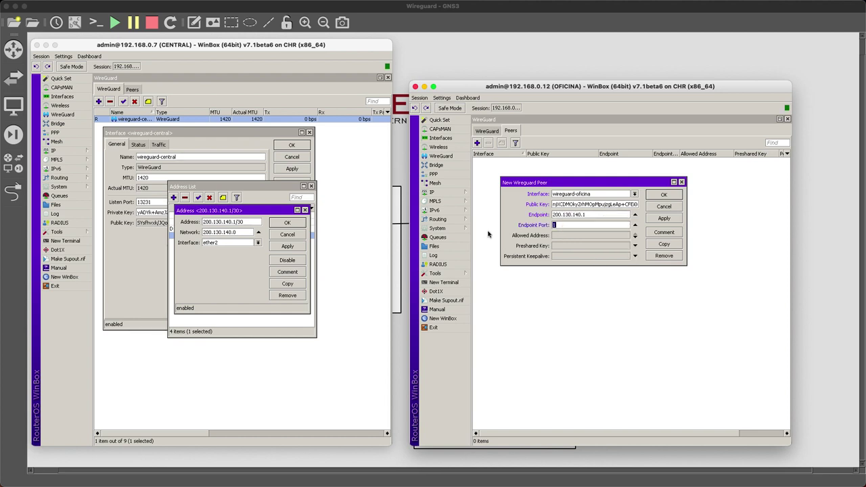
pyautogui.click(230, 267)
pyautogui.press('Escape')
pyautogui.press('Escape')
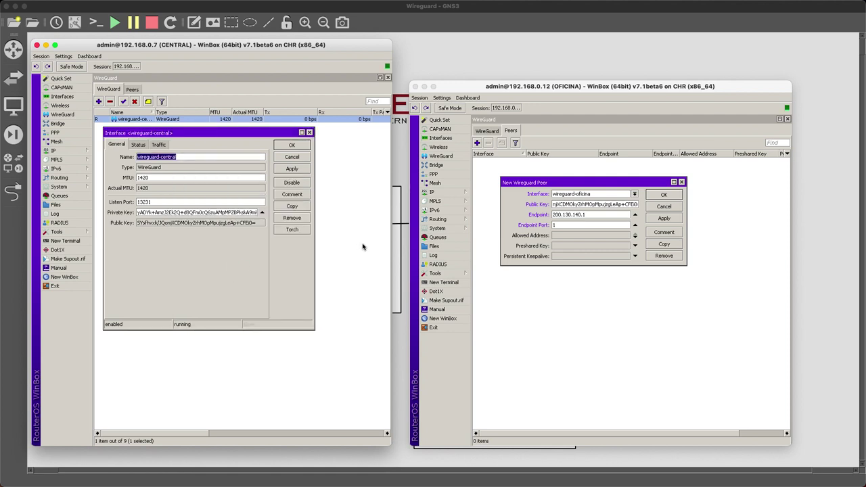
pyautogui.click(561, 226)
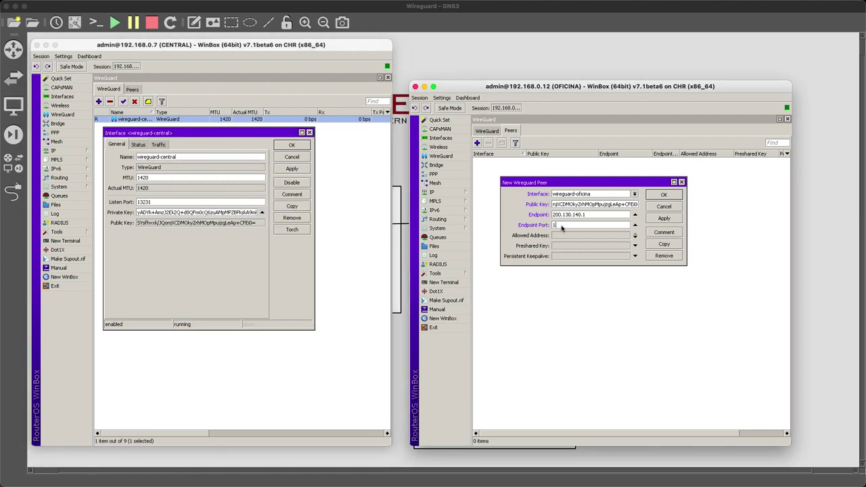
pyautogui.write('13231')
# Set the OFICINA peer's allowed addresses to 10.0.1.0/24 and 172.21.0.1/32, and save the peer.
pyautogui.click(562, 236)
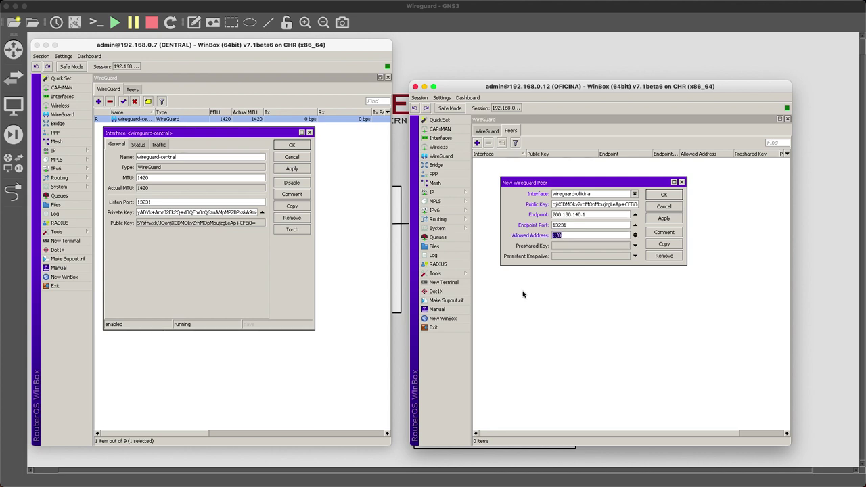
pyautogui.write('10.0.1.0/24')
pyautogui.click(634, 236)
pyautogui.write('17')
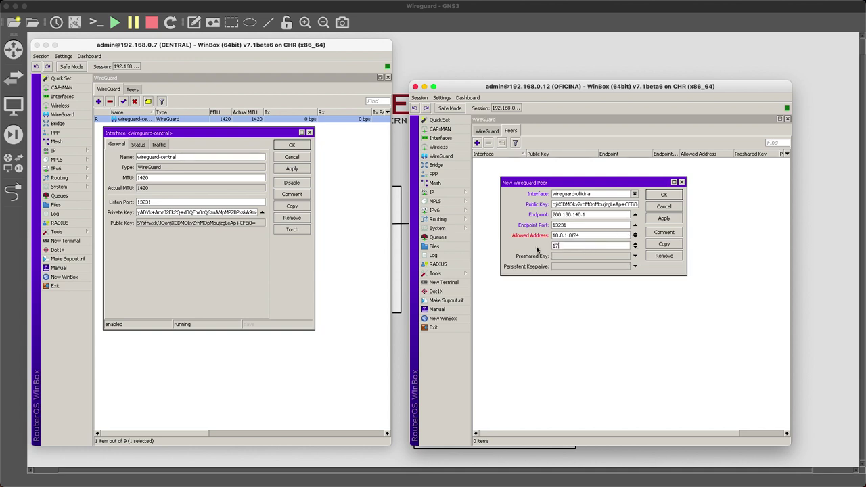
pyautogui.write('2.21.0.1/32')
pyautogui.click(663, 195)
# Open the wireguard-oficina interface settings on OFICINA beside CENTRAL's and highlight the private key field.
pyautogui.click(495, 133)
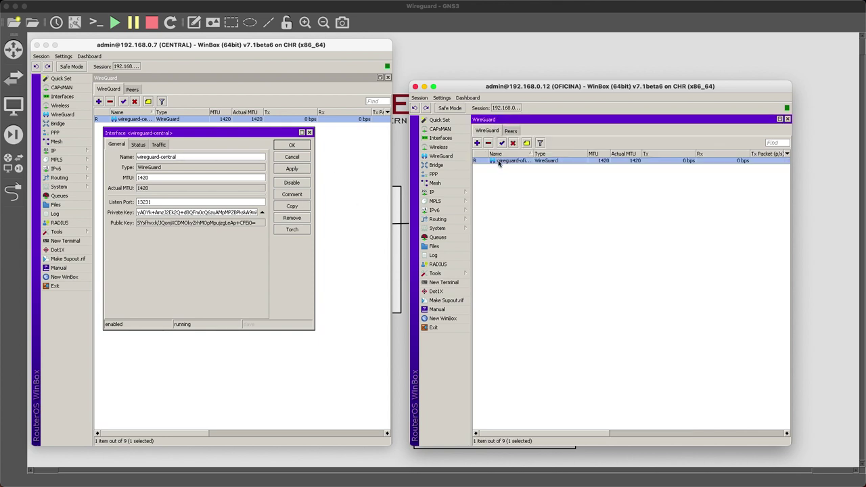
pyautogui.doubleClick(498, 162)
pyautogui.moveTo(608, 183); pyautogui.dragTo(570, 178)
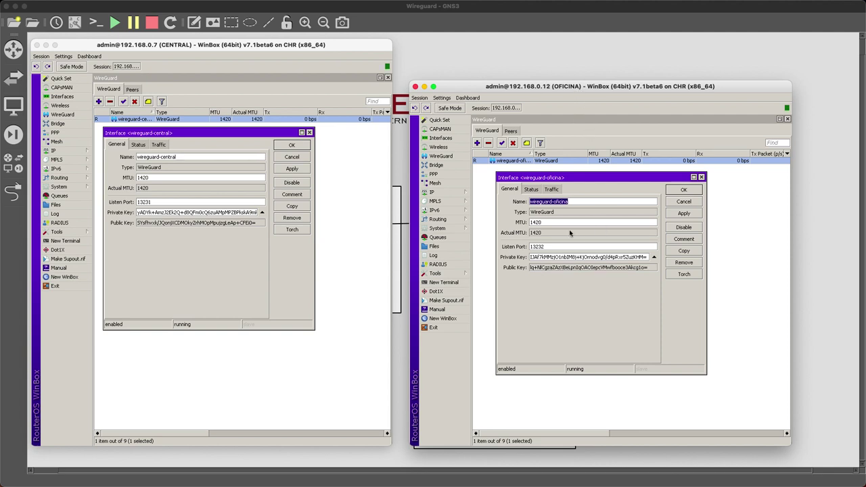
pyautogui.tripleClick(555, 257)
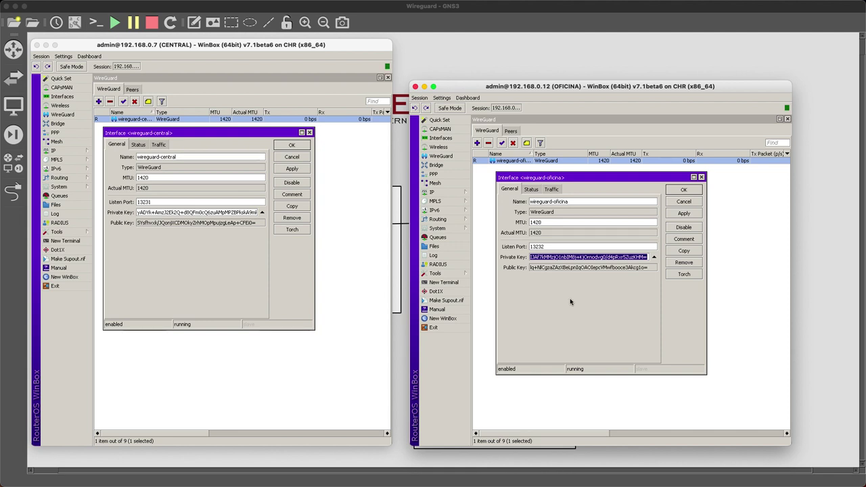
# Highlight the public and private keys of wireguard-central, and close the interface settings on both routers.
pyautogui.click(156, 228)
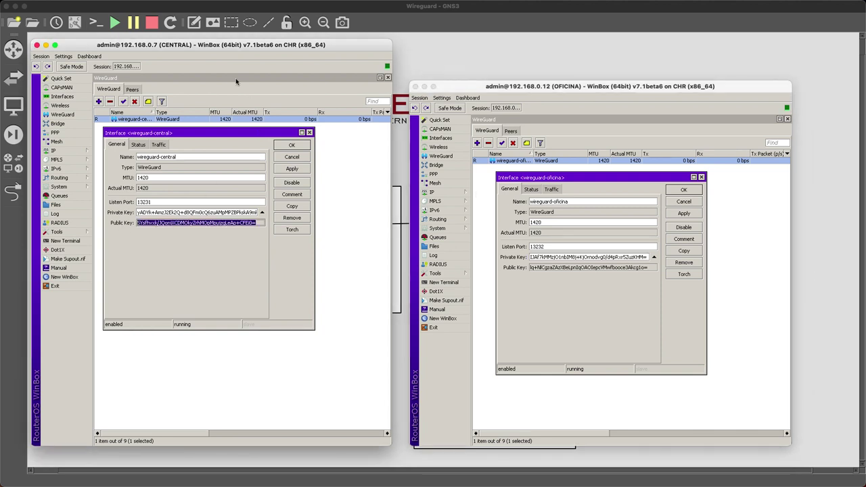
pyautogui.click(186, 213)
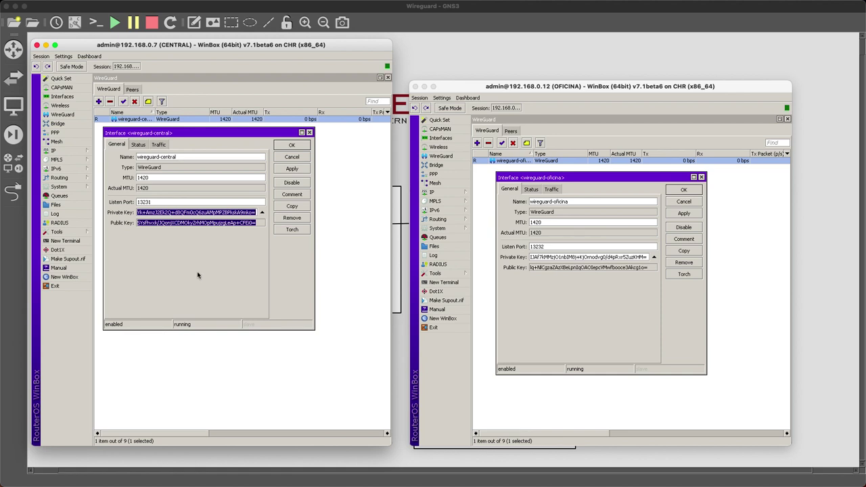
pyautogui.click(292, 145)
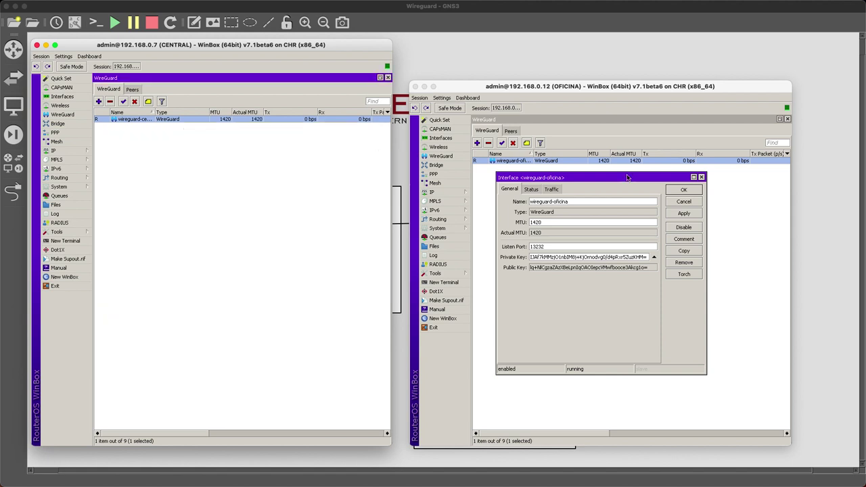
pyautogui.click(682, 190)
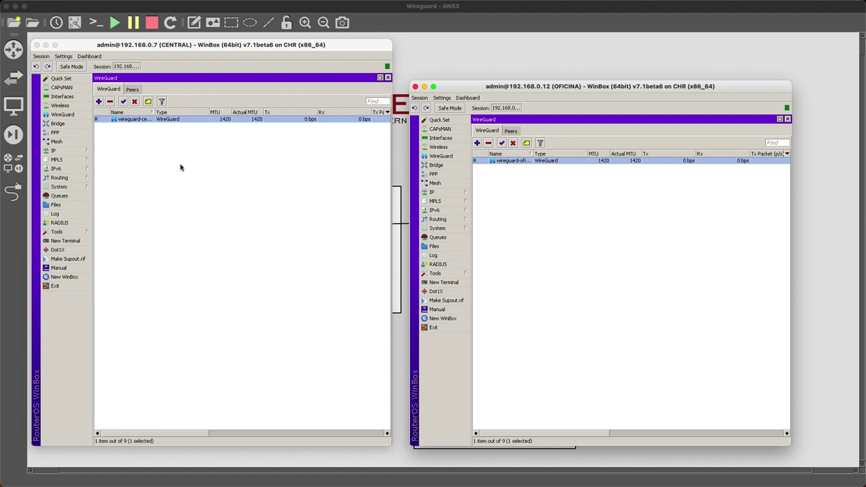
# Add a static route on CENTRAL to 10.0.2.0/24 through gateway 172.21.0.2.
pyautogui.click(54, 150)
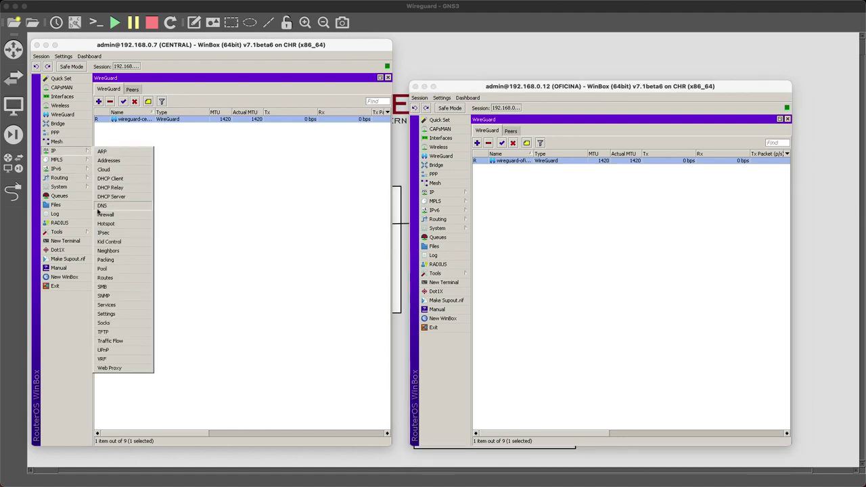
pyautogui.click(105, 277)
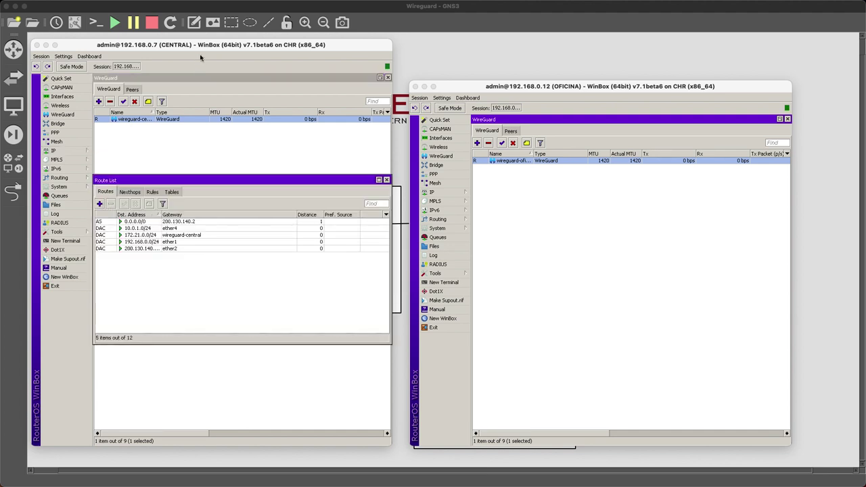
pyautogui.click(101, 205)
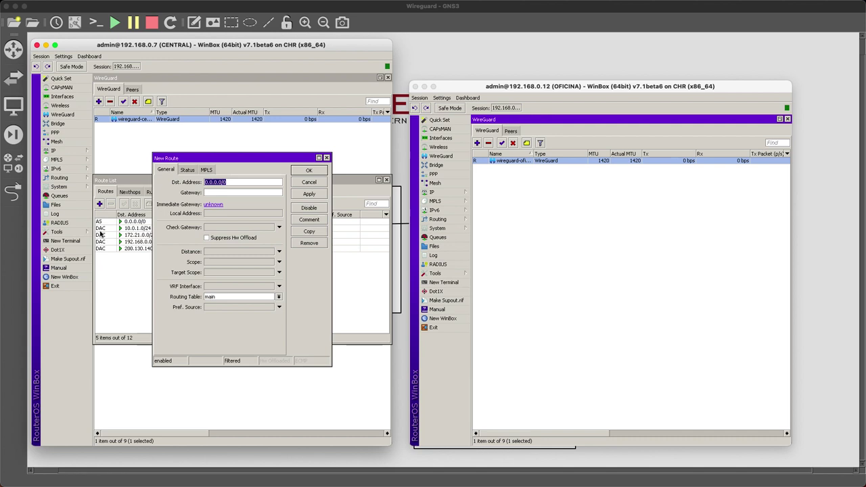
pyautogui.write('10.')
pyautogui.click(223, 192)
pyautogui.write('172.21.0.2')
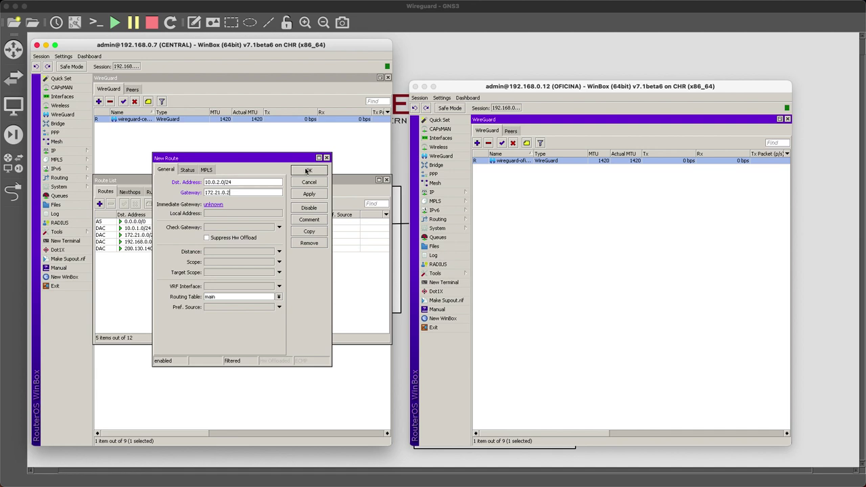
pyautogui.click(308, 171)
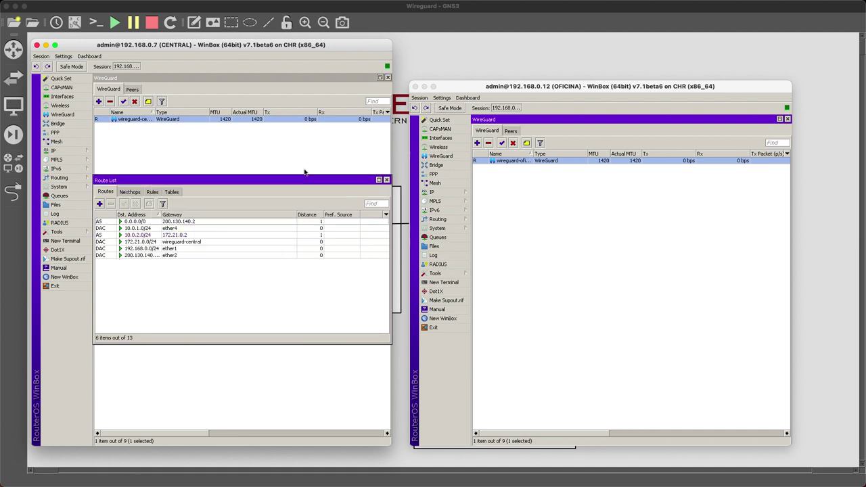
# Add a static route on OFICINA to 10.0.1.0/24 through gateway 172.21.0.1.
pyautogui.click(448, 195)
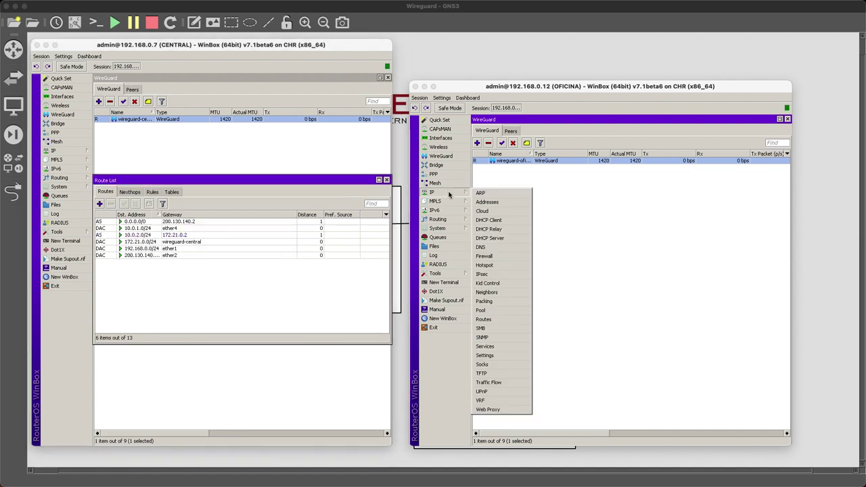
pyautogui.click(504, 322)
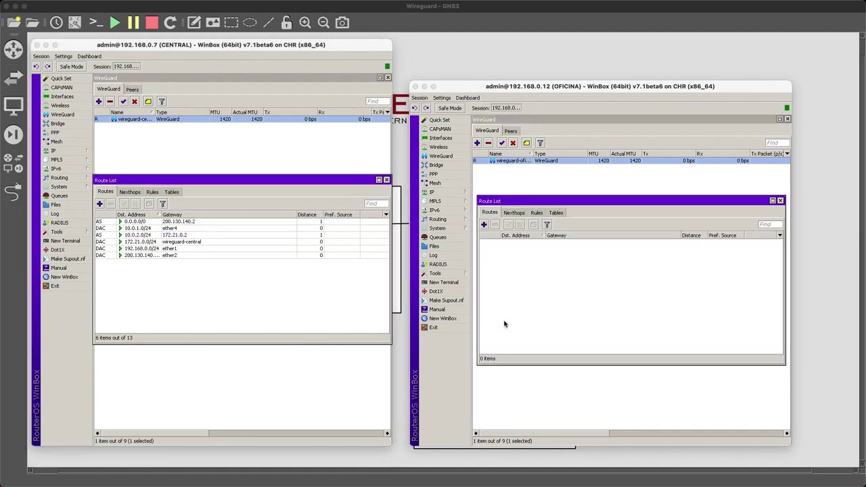
pyautogui.click(484, 224)
pyautogui.write('10.0.')
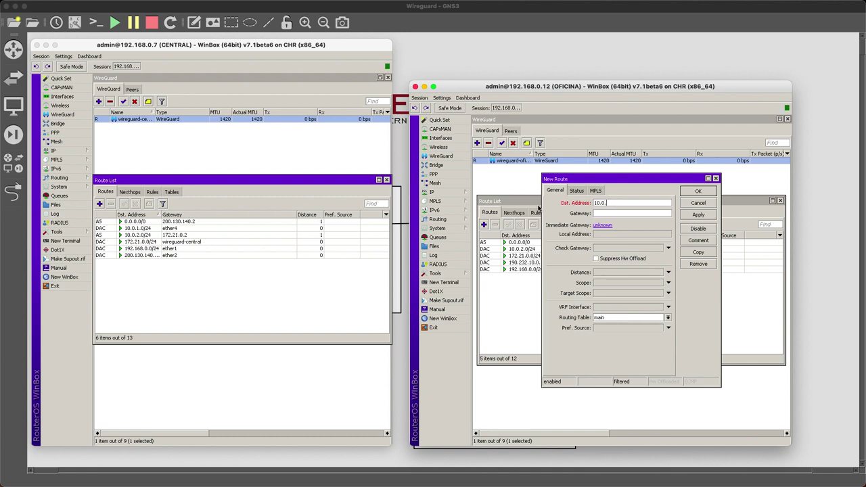
pyautogui.write('1.0/24')
pyautogui.click(617, 213)
pyautogui.write('172.21.0.1')
pyautogui.click(686, 193)
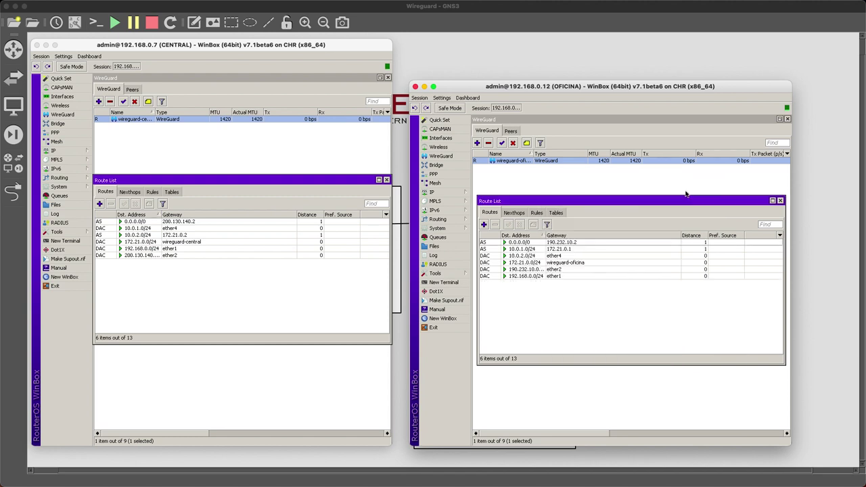
# Close the route lists on both routers and open the traffic statistics of the wireguard-oficina interface.
pyautogui.press('Escape')
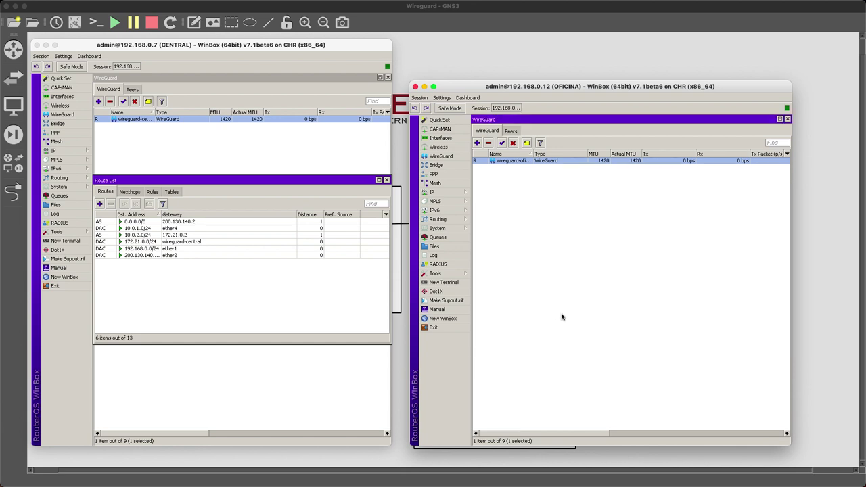
pyautogui.click(300, 304)
pyautogui.press('Escape')
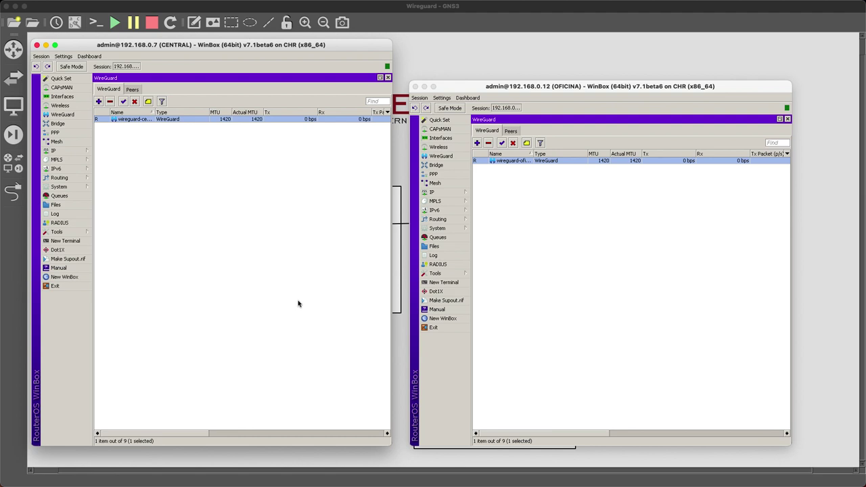
pyautogui.doubleClick(507, 163)
pyautogui.click(553, 189)
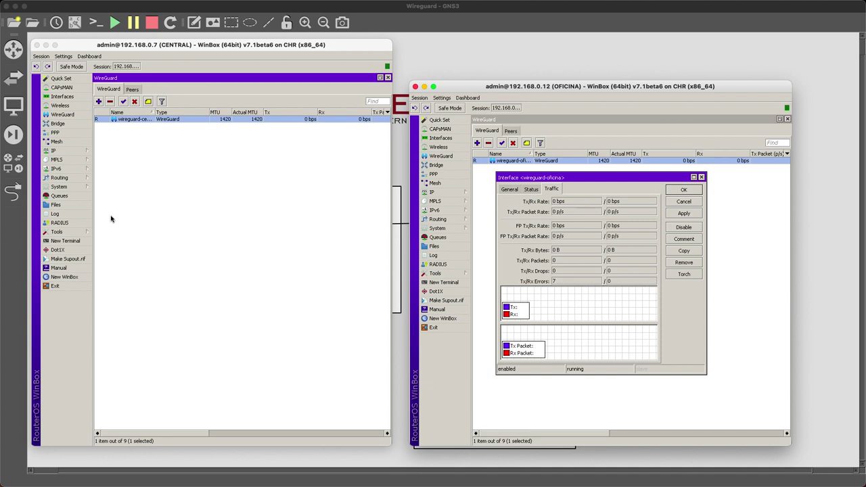
# Switch to the telnet consoles, minimize PC-2's, and ping 10.0.2.10 from PC-1 with OFICINA's traffic statistics in view.
pyautogui.press('super+Tab')
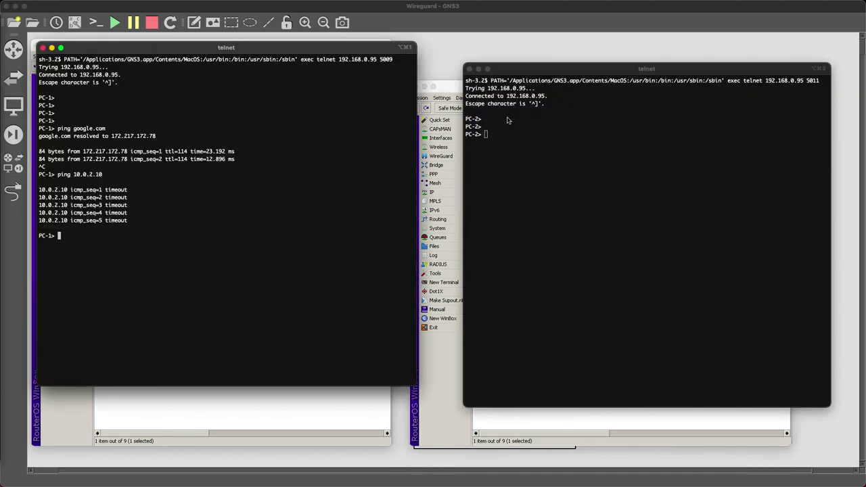
pyautogui.click(478, 69)
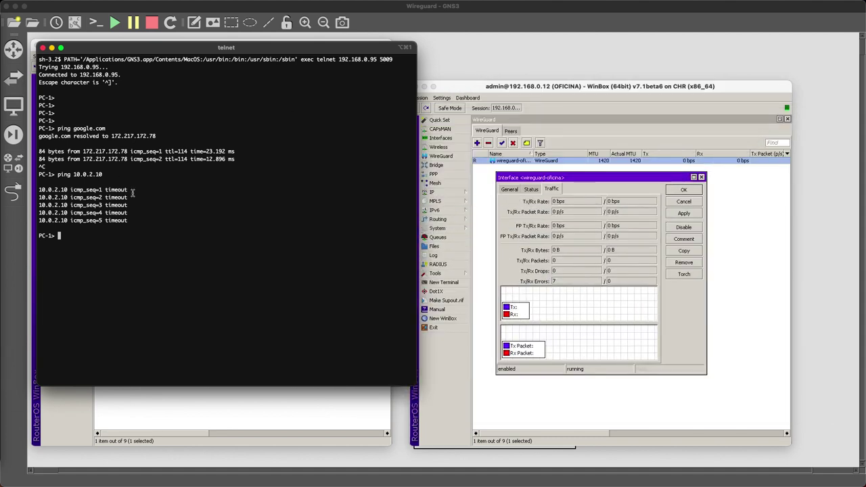
pyautogui.moveTo(57, 174); pyautogui.dragTo(120, 173)
pyautogui.press('super+c')
pyautogui.click(120, 171)
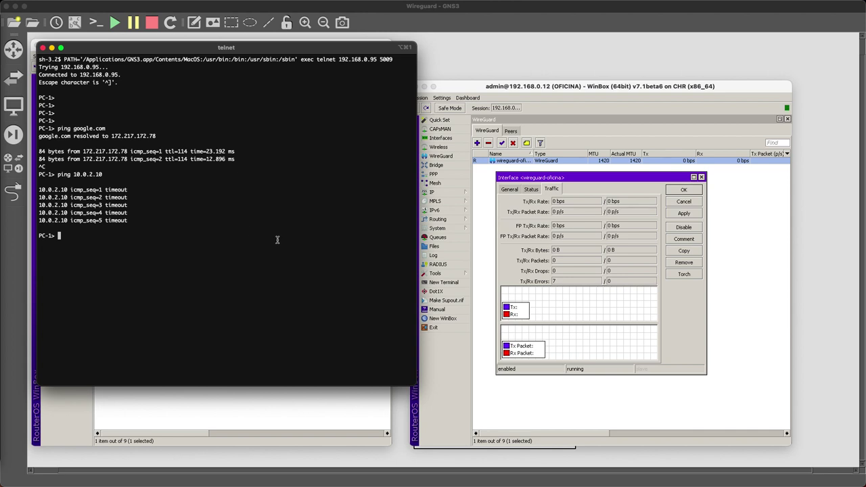
pyautogui.press('super+v')
pyautogui.press('Return')
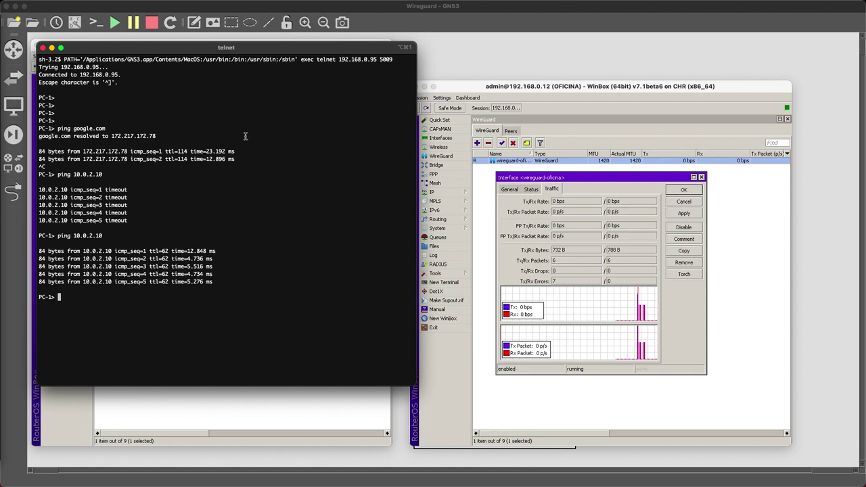
# Disable the wireguard-central interface on CENTRAL and repeat the ping to 10.0.2.10 from PC-1.
pyautogui.click(52, 47)
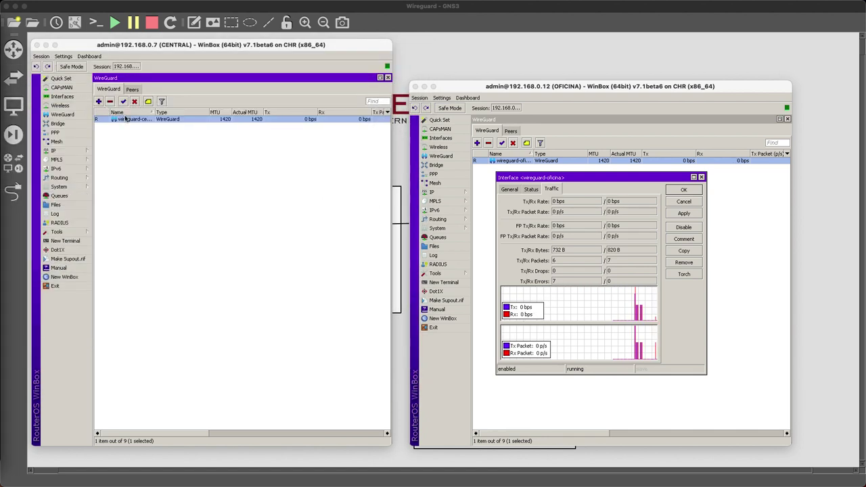
pyautogui.click(125, 119)
pyautogui.click(134, 103)
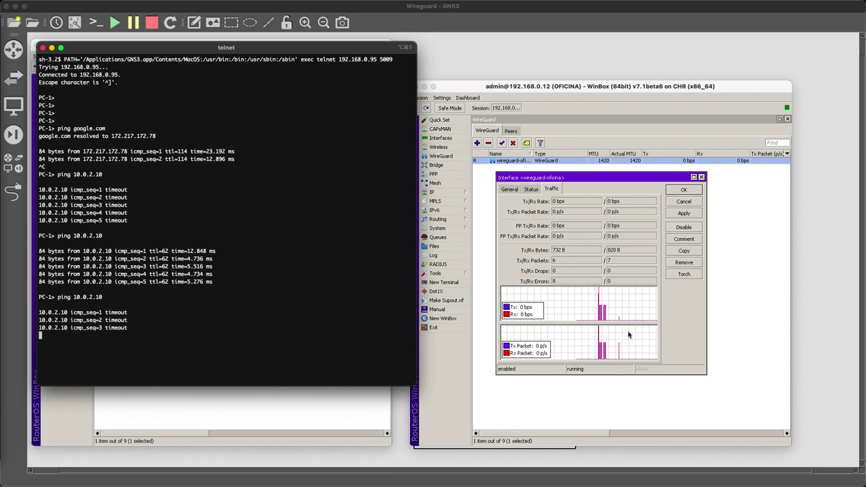
# Re-enable the wireguard-central interface on CENTRAL and ping 10.0.2.10 from PC-1 once more.
pyautogui.moveTo(306, 48); pyautogui.dragTo(688, 56)
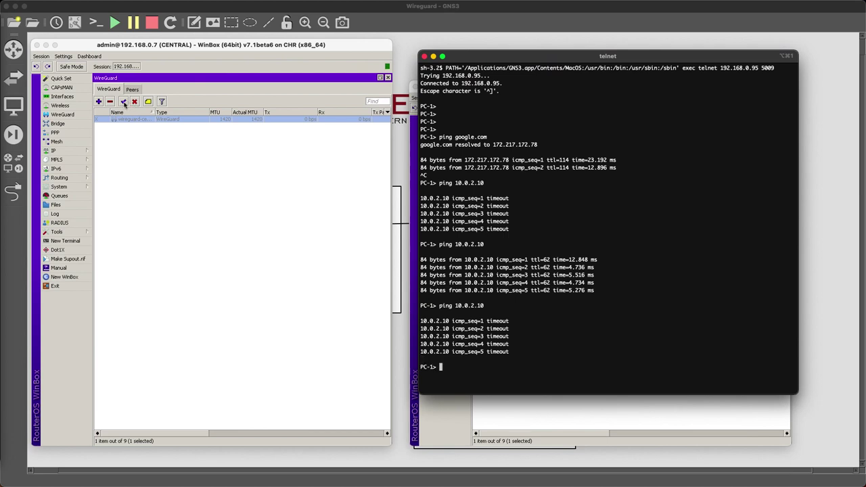
pyautogui.click(123, 102)
pyautogui.moveTo(506, 60); pyautogui.dragTo(127, 87)
pyautogui.press('Up')
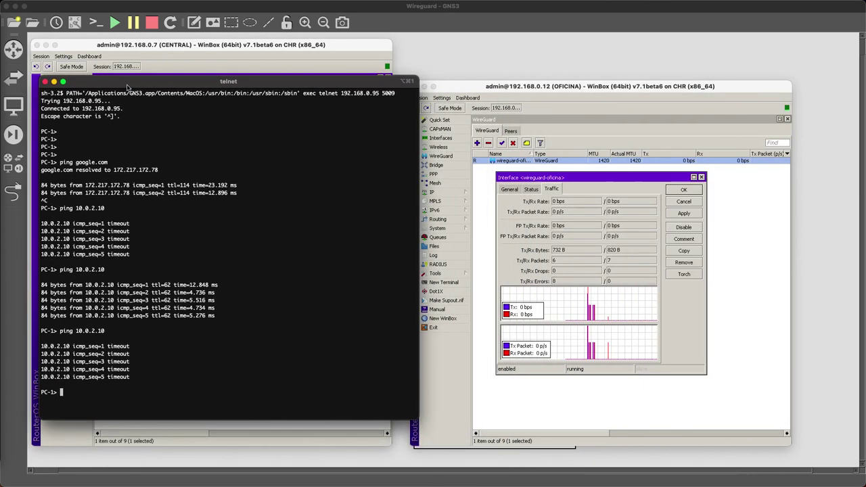
pyautogui.press('Return')
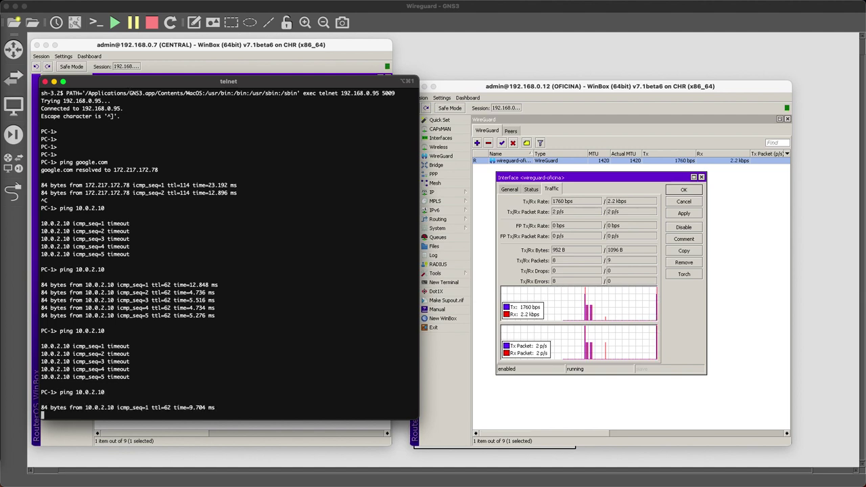